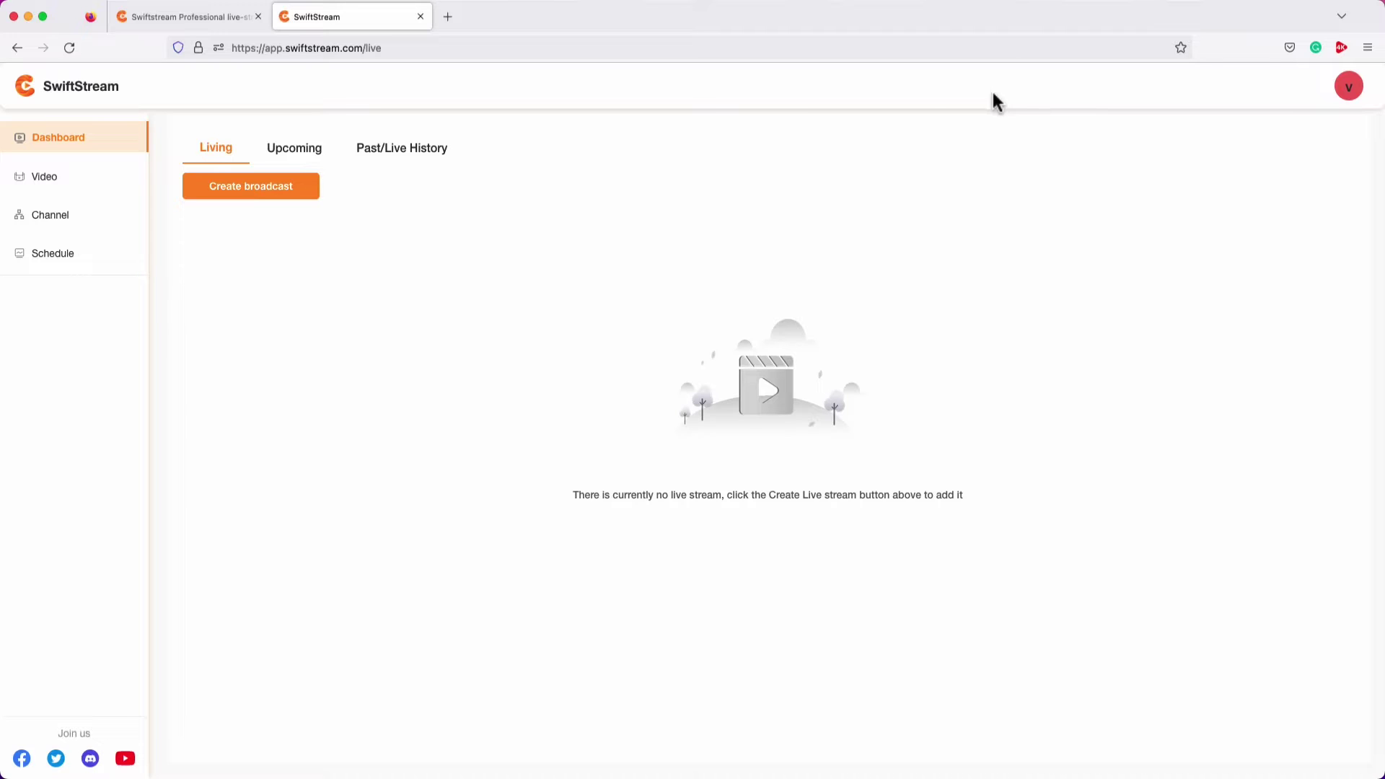
Create a YouTube channel connection using the Test Channel brand account and grant SwiftStream the requested Google access
click(57, 221)
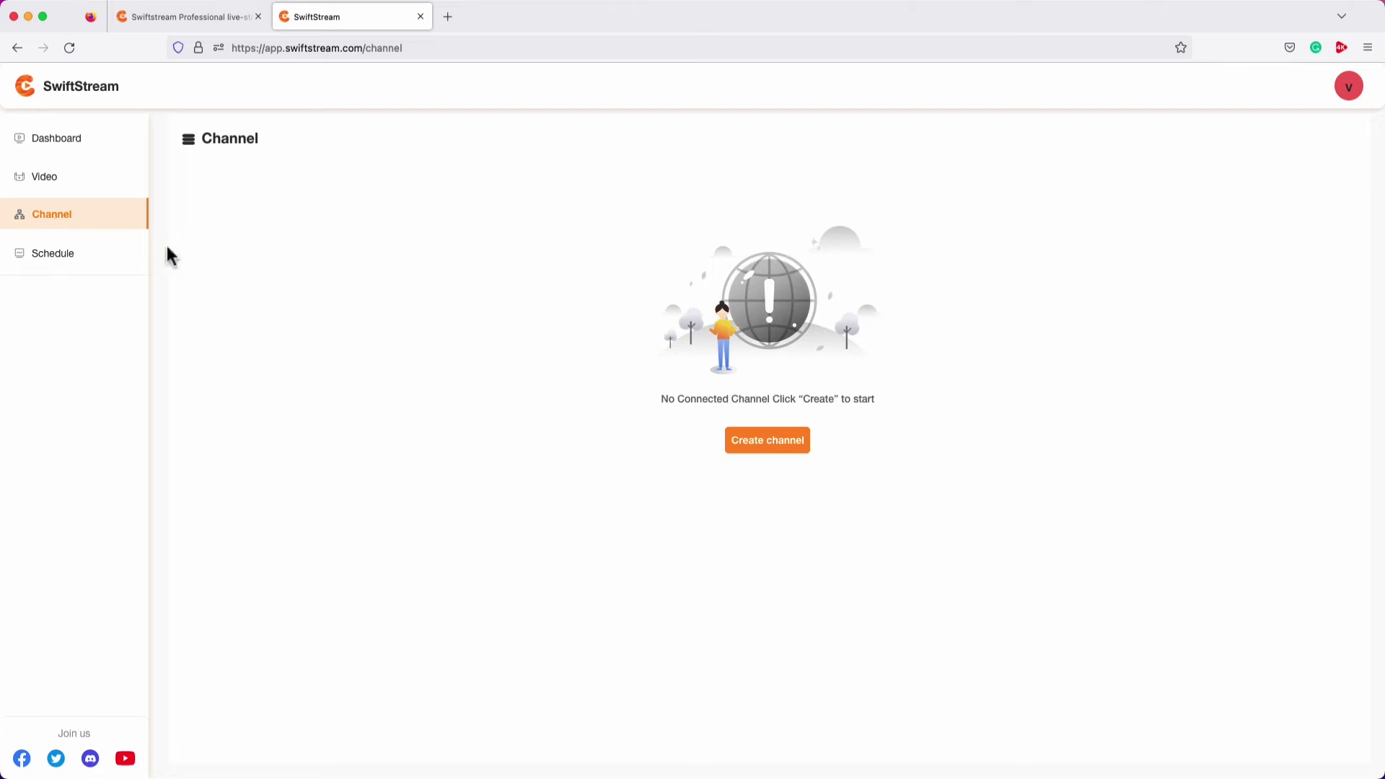
click(769, 446)
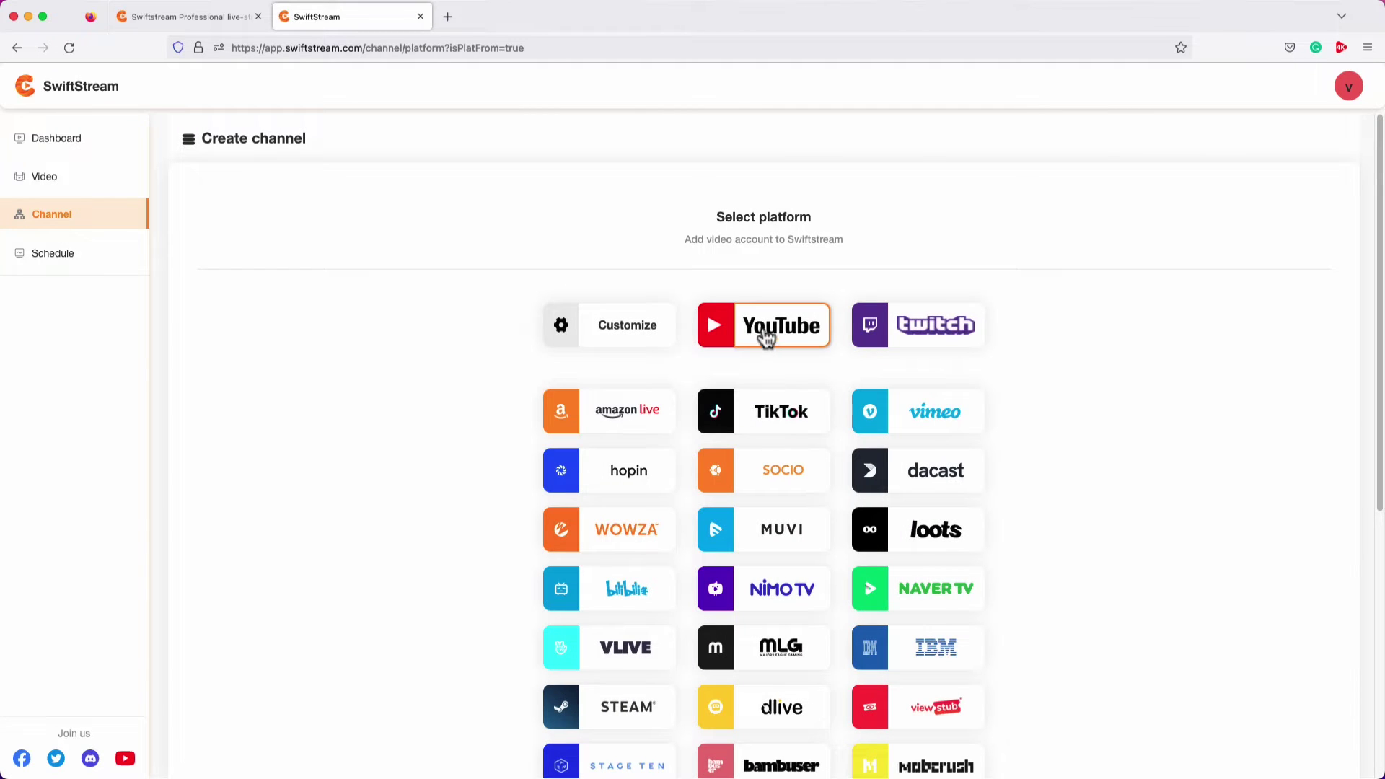
click(763, 327)
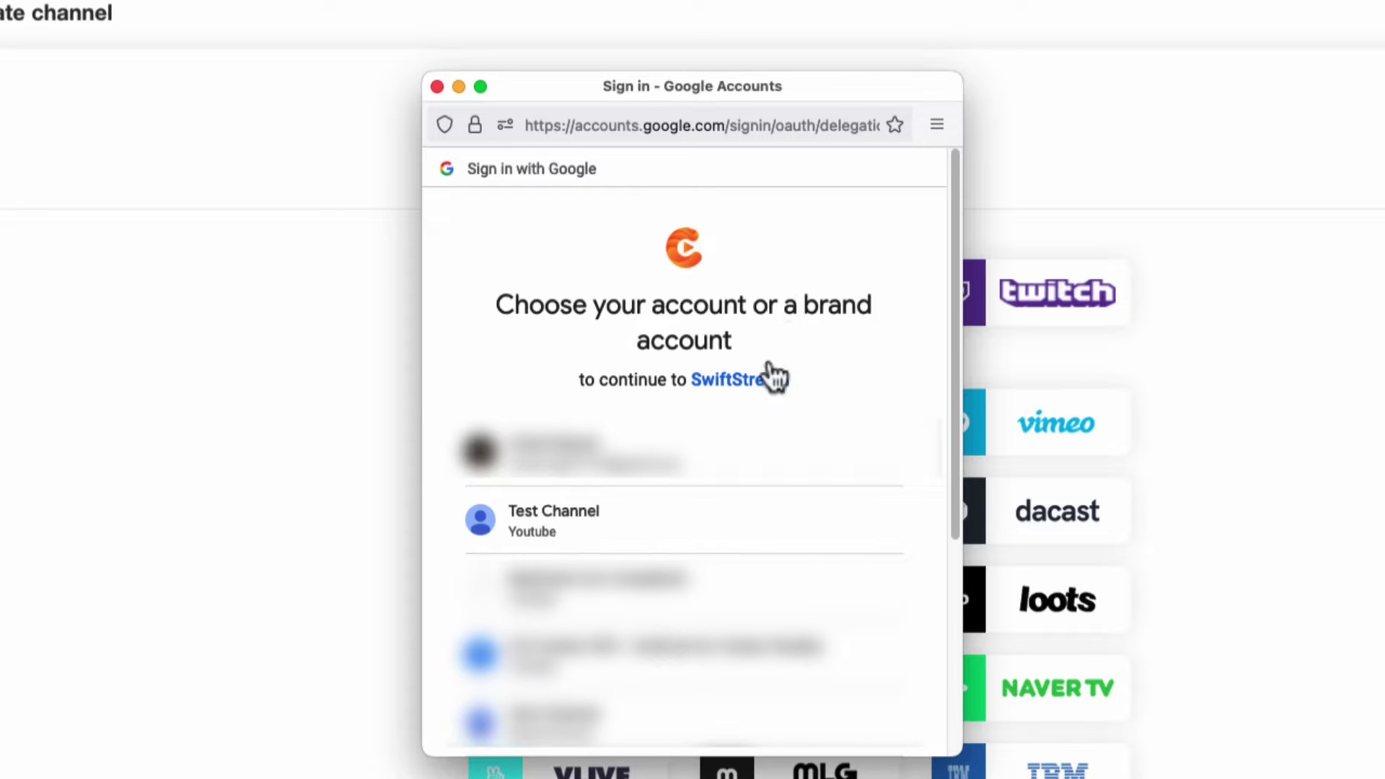
click(670, 509)
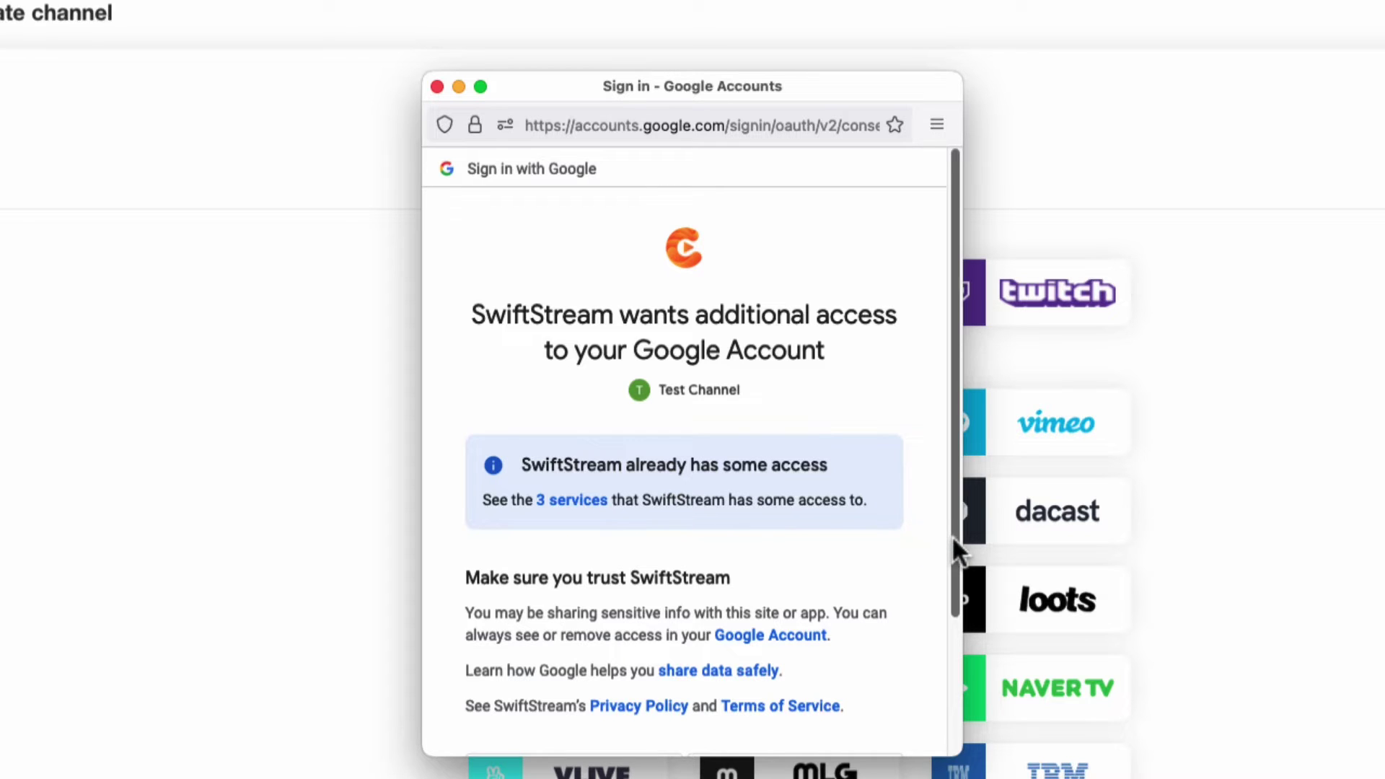
drag(951, 536, 950, 608)
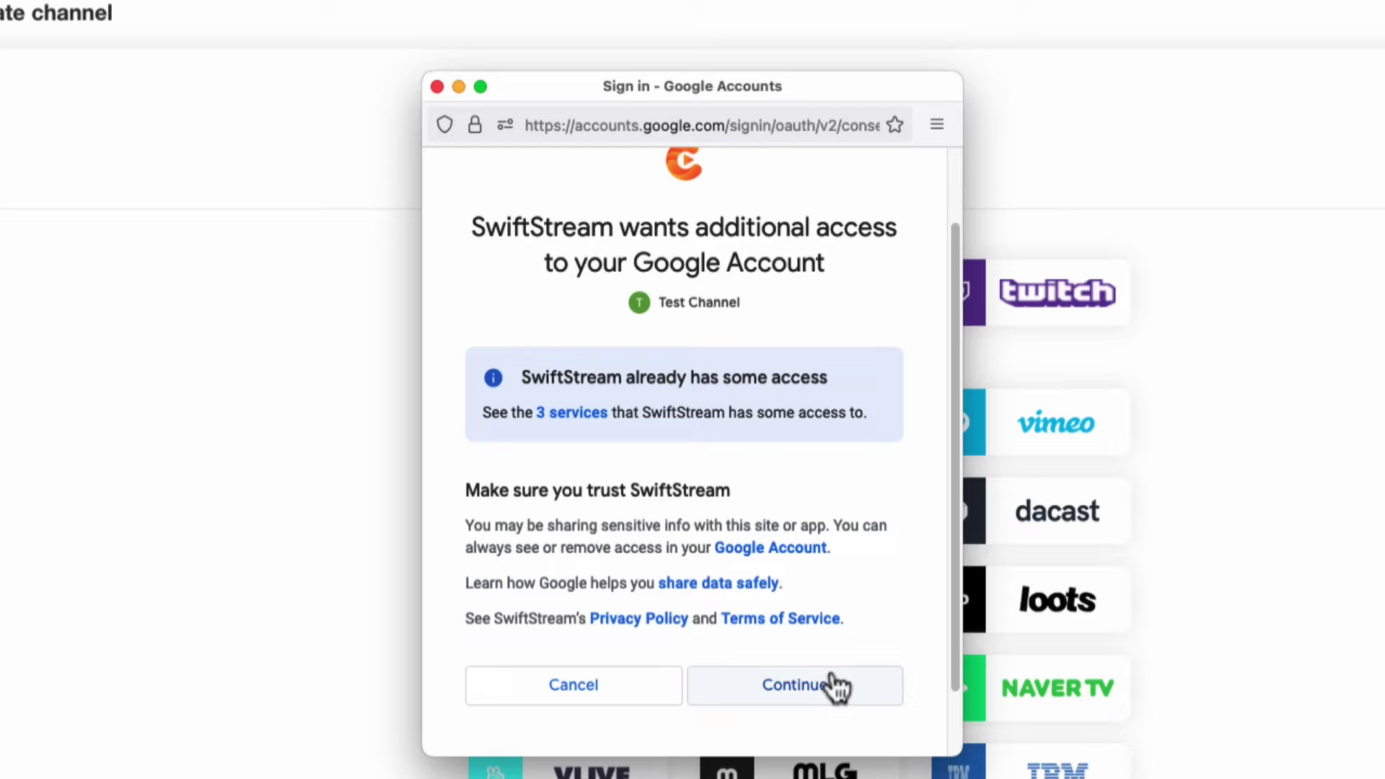
click(790, 682)
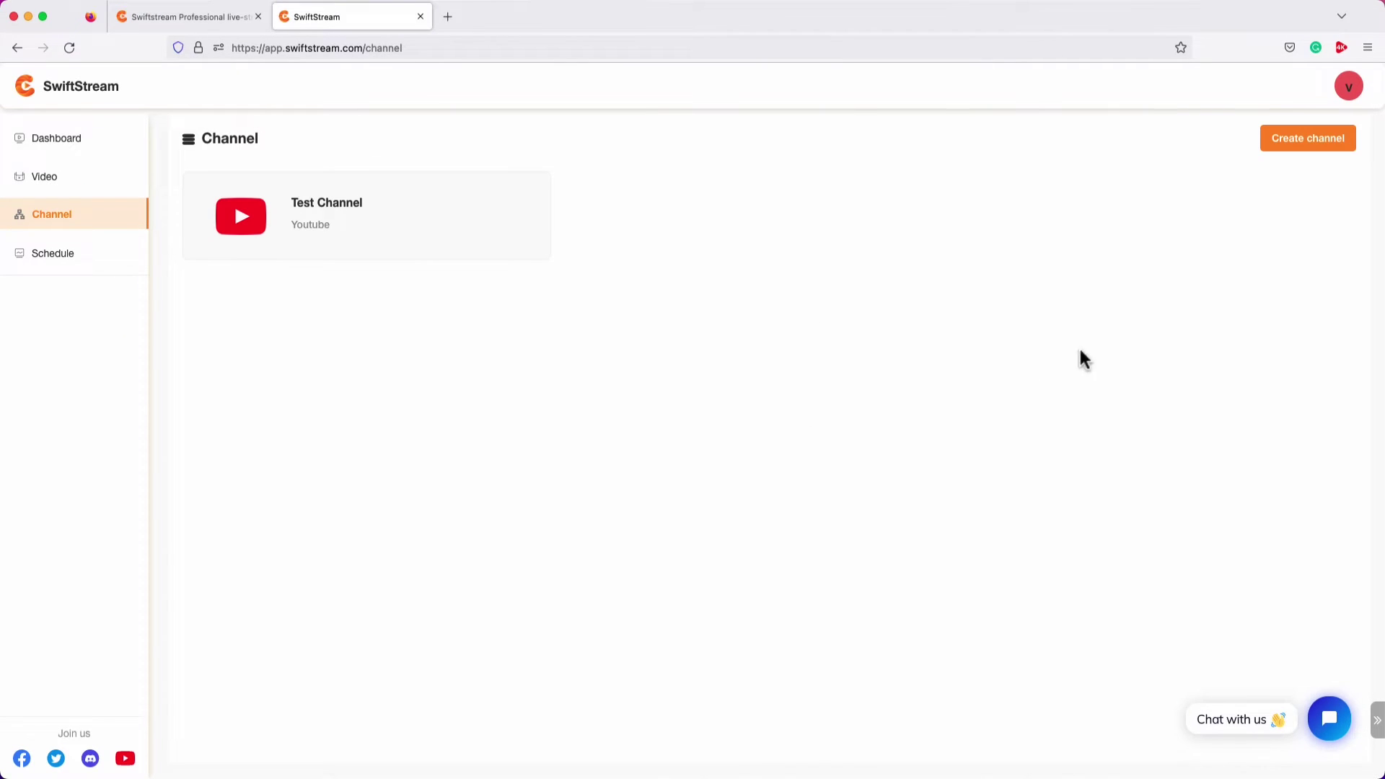
Add a Twitch channel connection and authorize the application's access to the Twitch account
click(1303, 149)
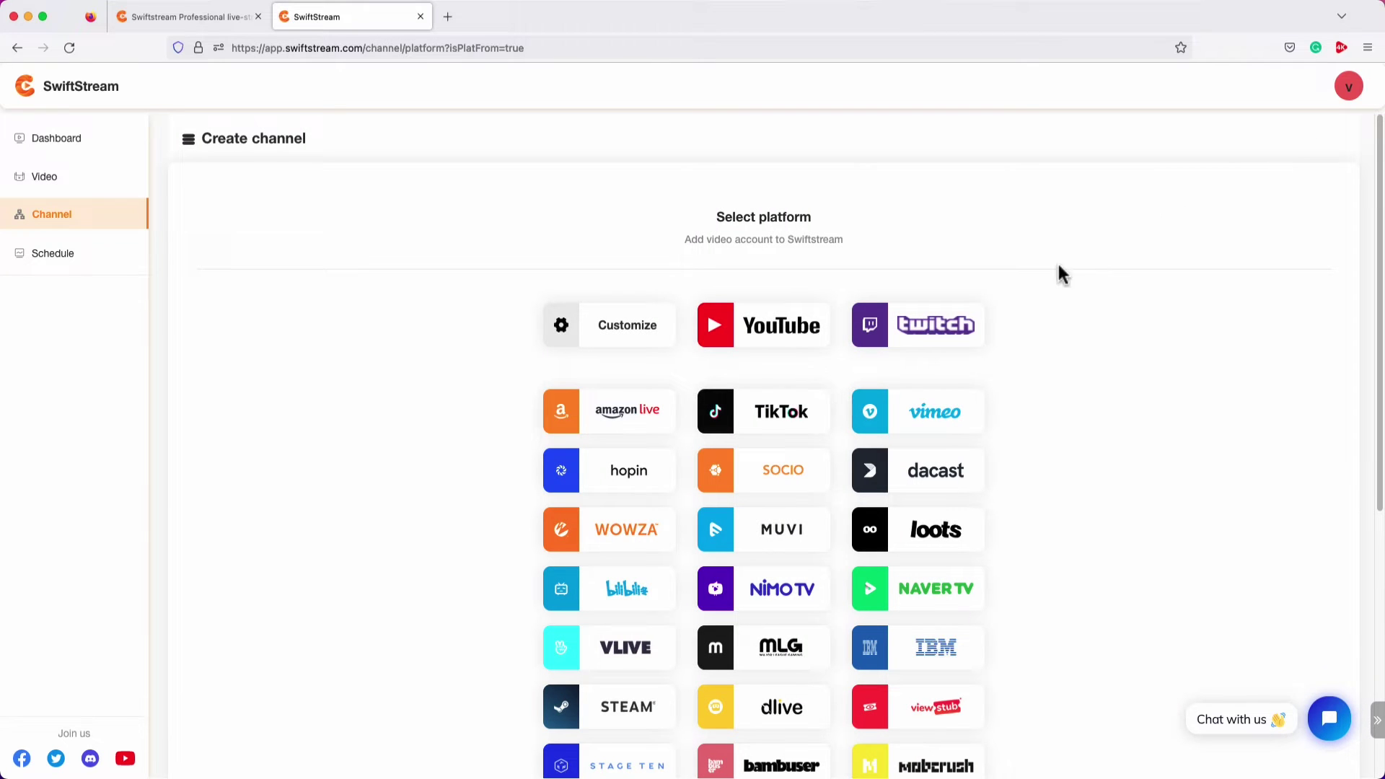
click(930, 329)
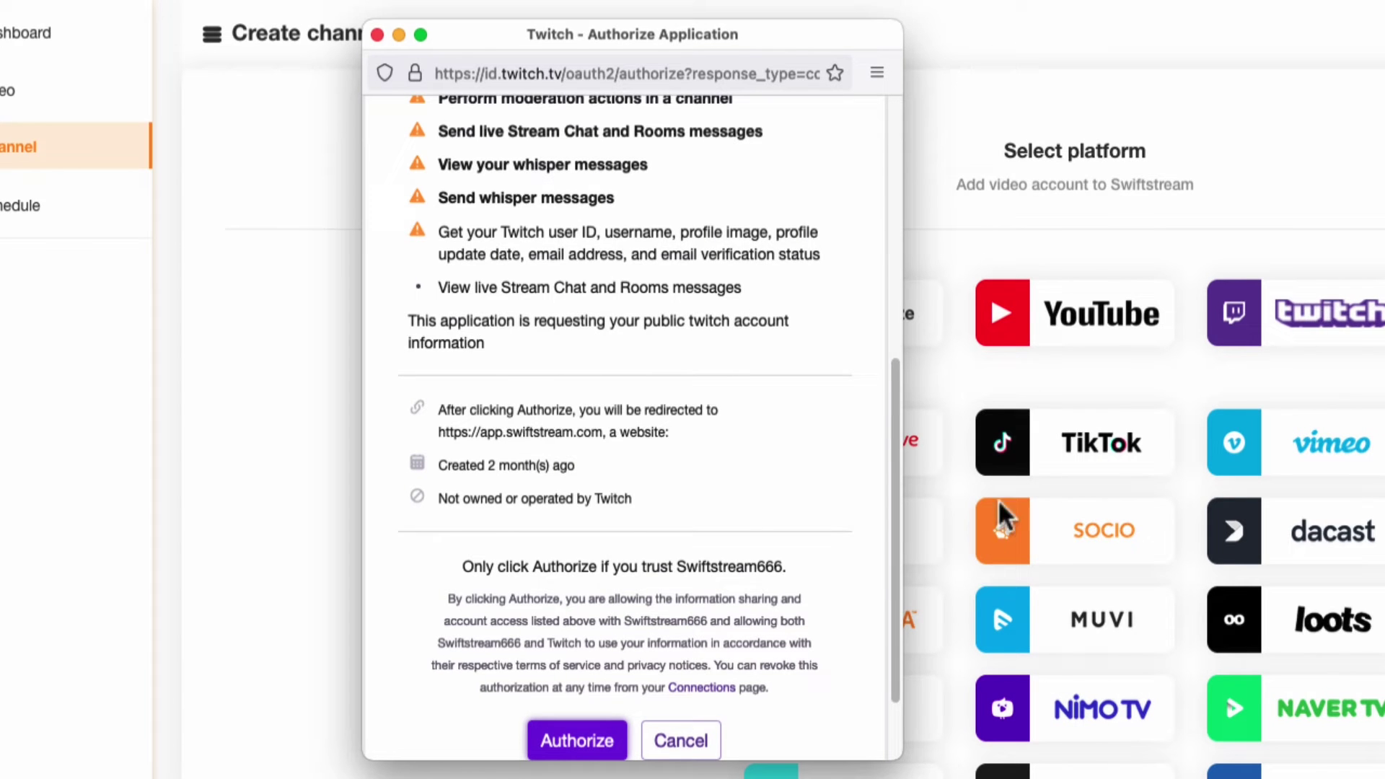
click(581, 741)
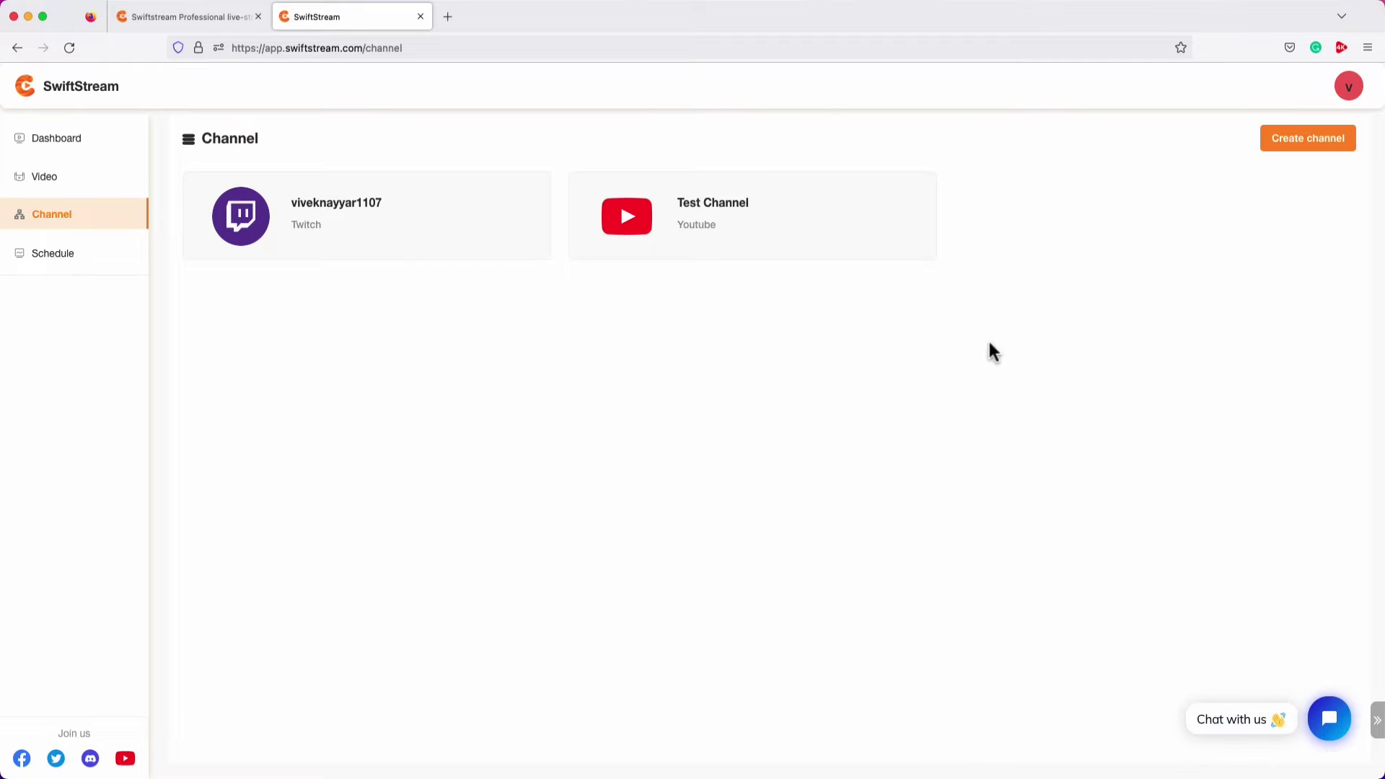
Start a customized channel connection and open linkedin.com/video/golive/now in a new browser tab
click(1302, 142)
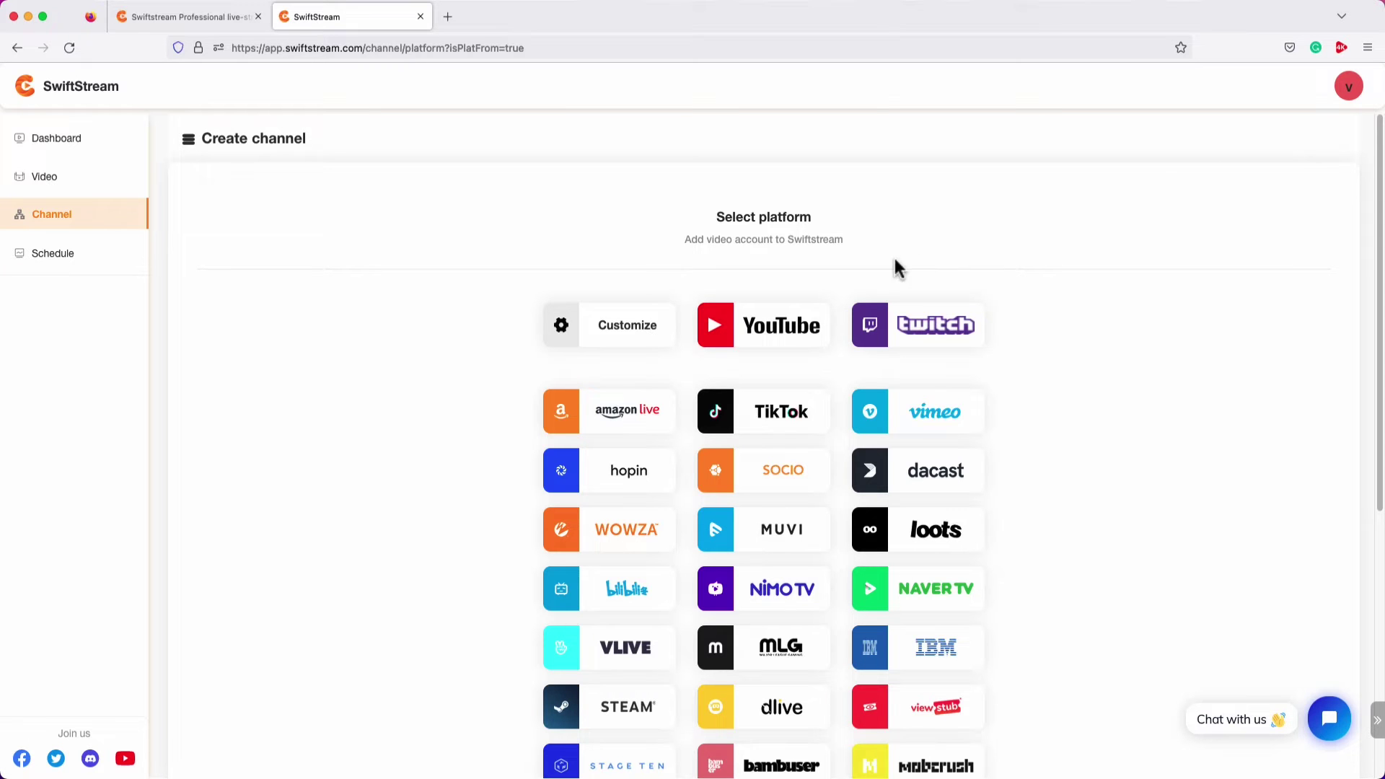
click(596, 323)
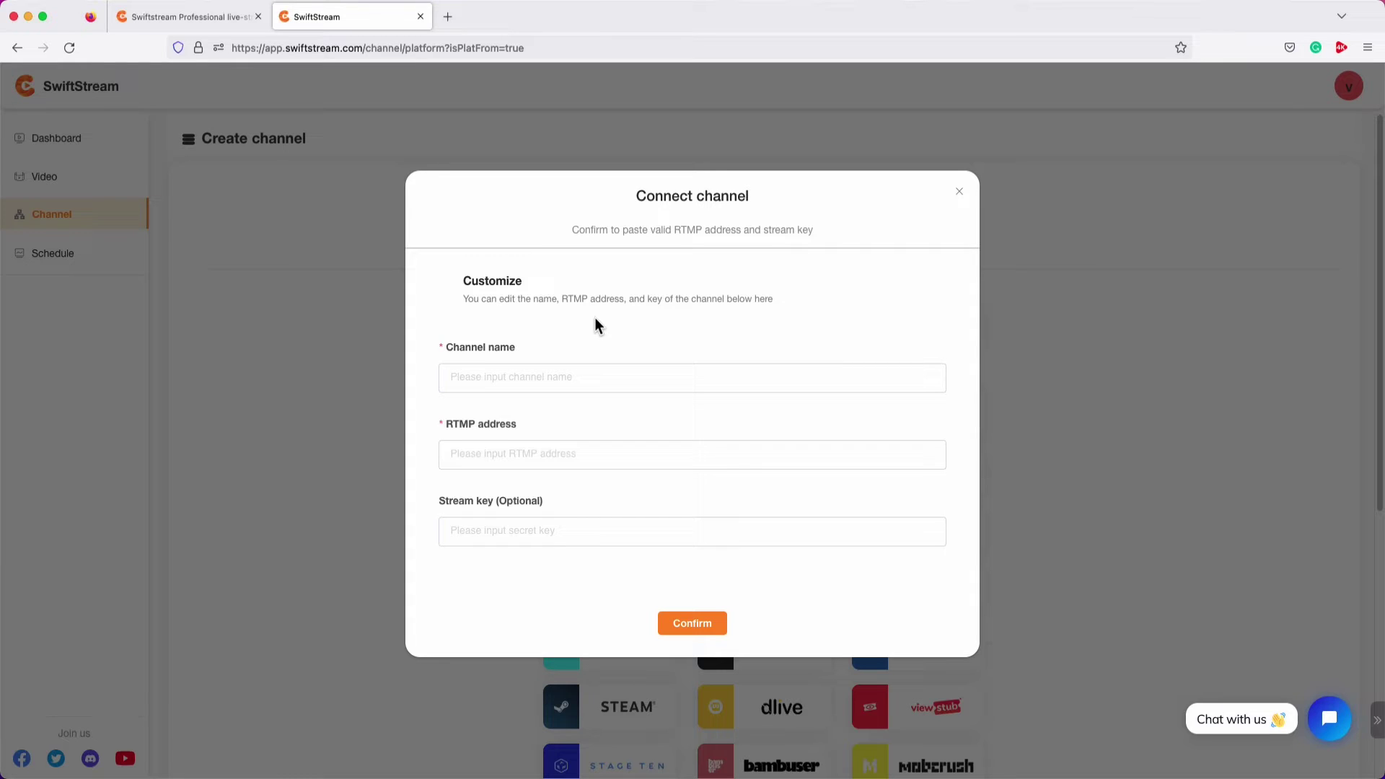
click(447, 16)
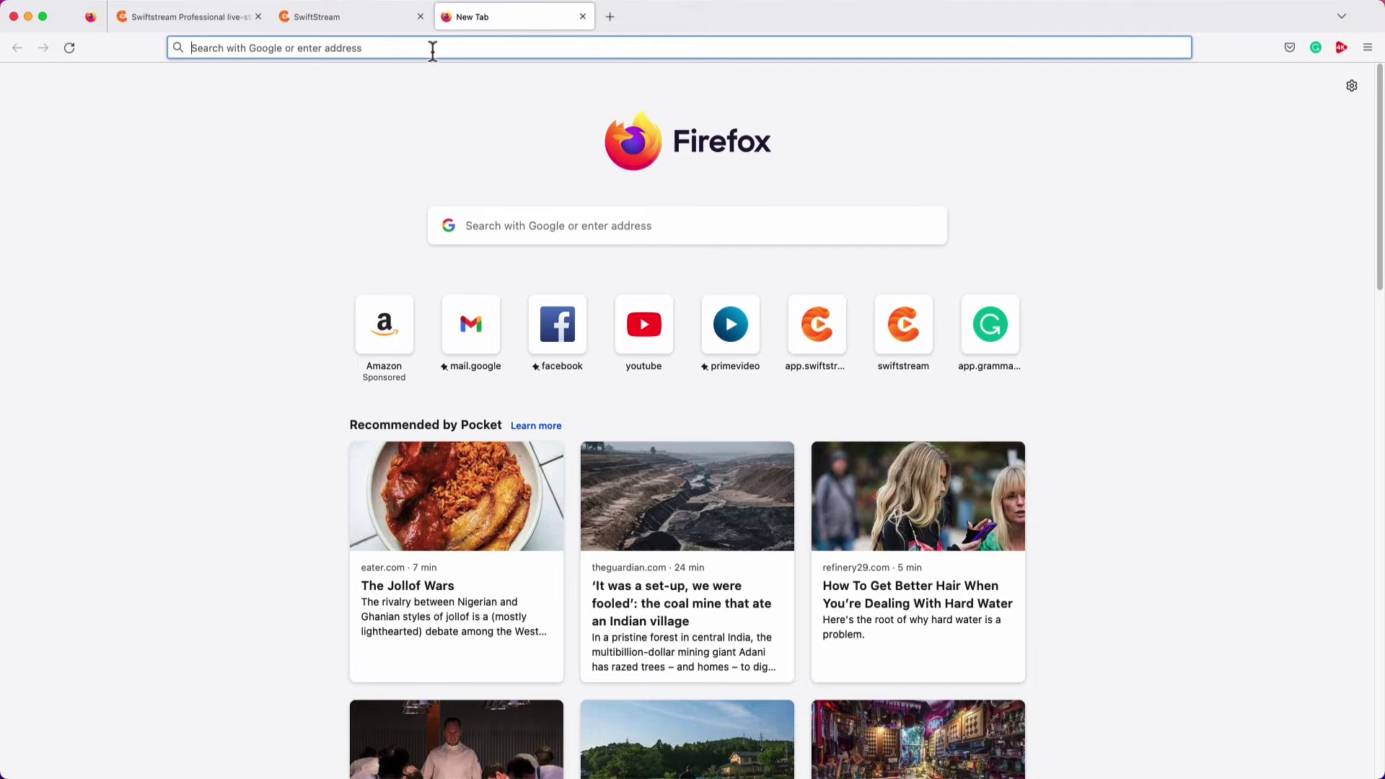
text(linkedin.com/video/golive/now)
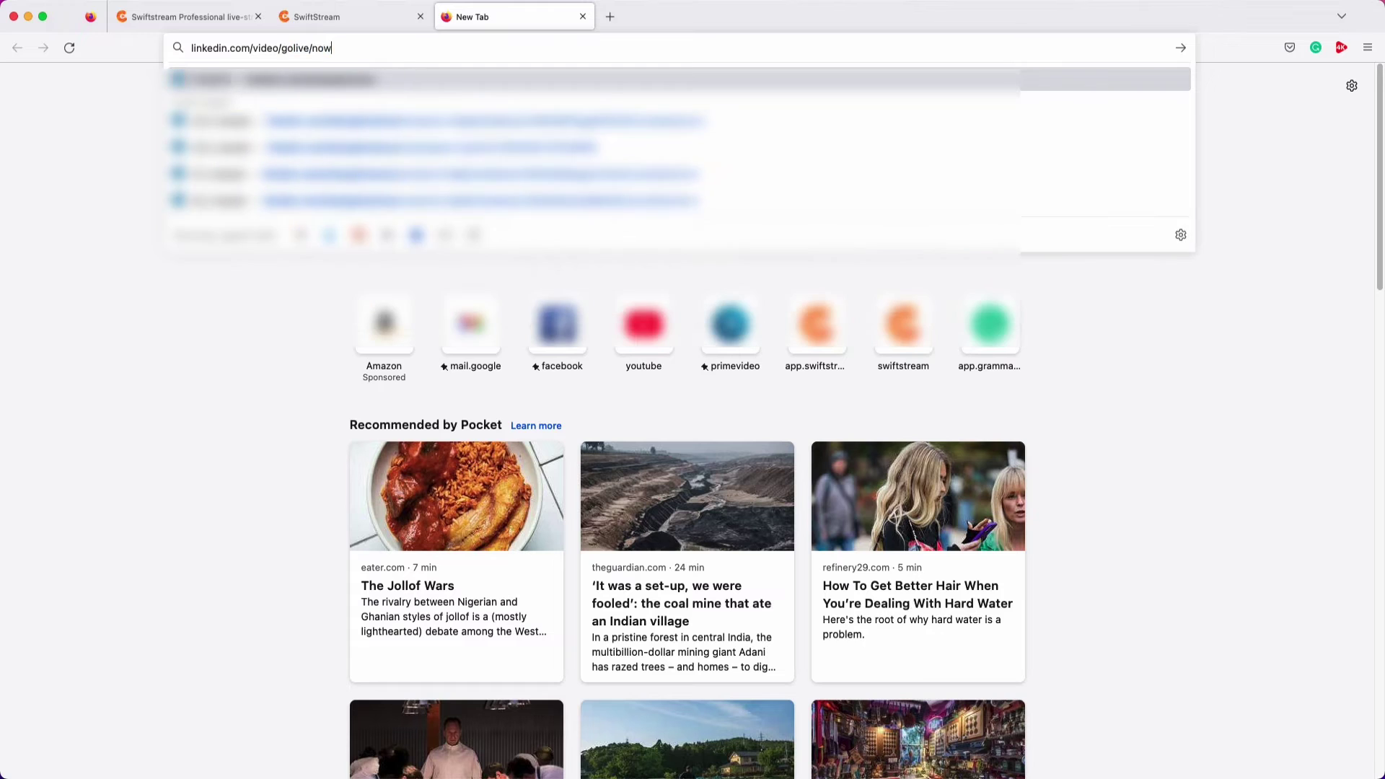
key(Return)
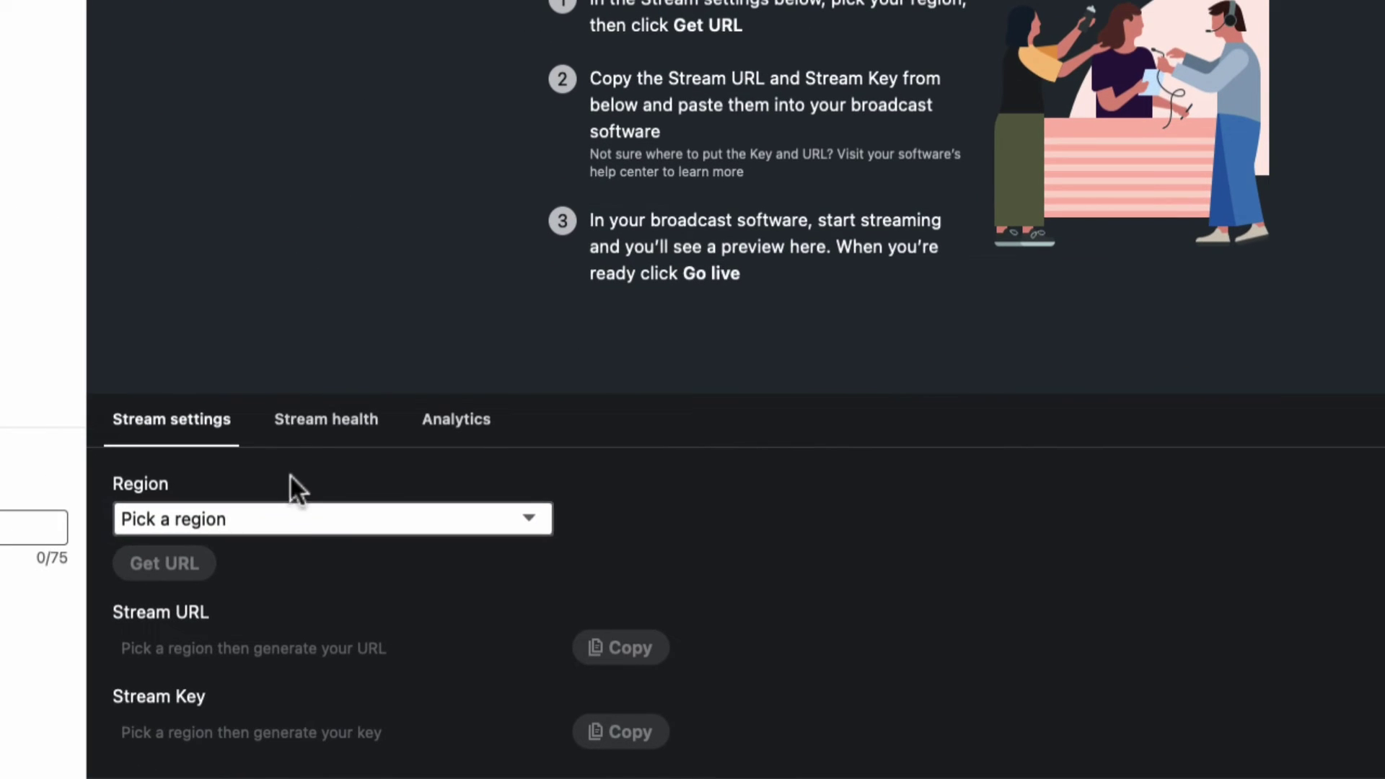
Generate the LinkedIn Live stream URL and stream key for the US, West region
click(287, 514)
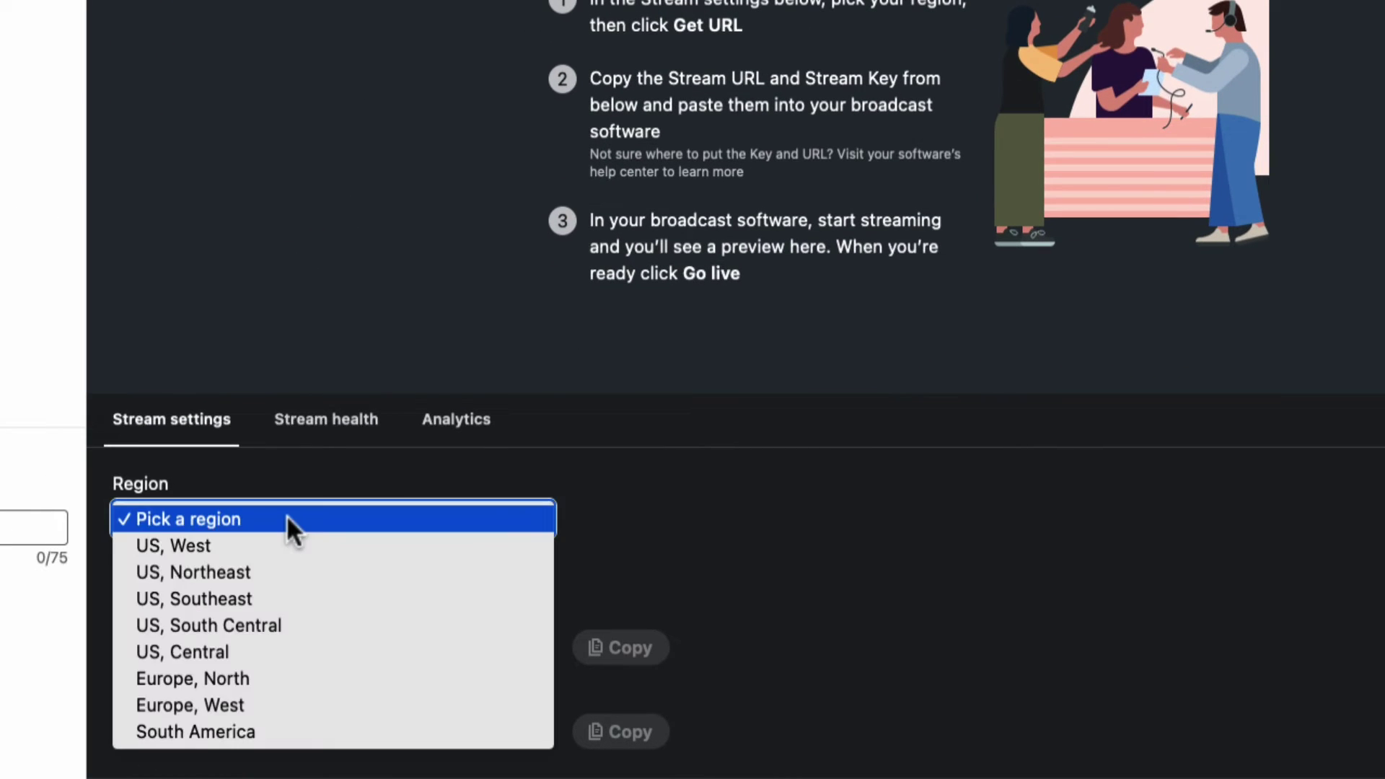
click(231, 547)
click(174, 569)
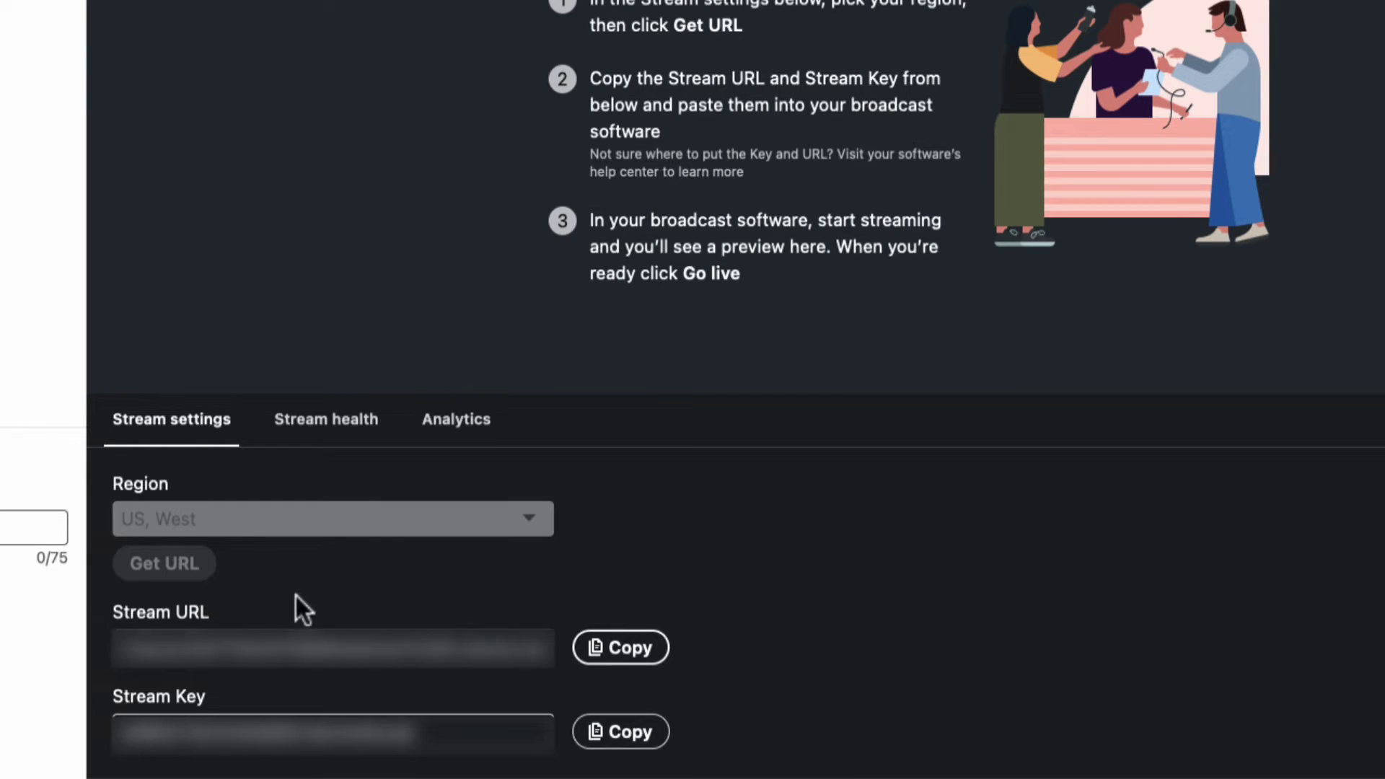
Copy the LinkedIn stream URL into the RTMP address of the customized SwiftStream channel
click(619, 658)
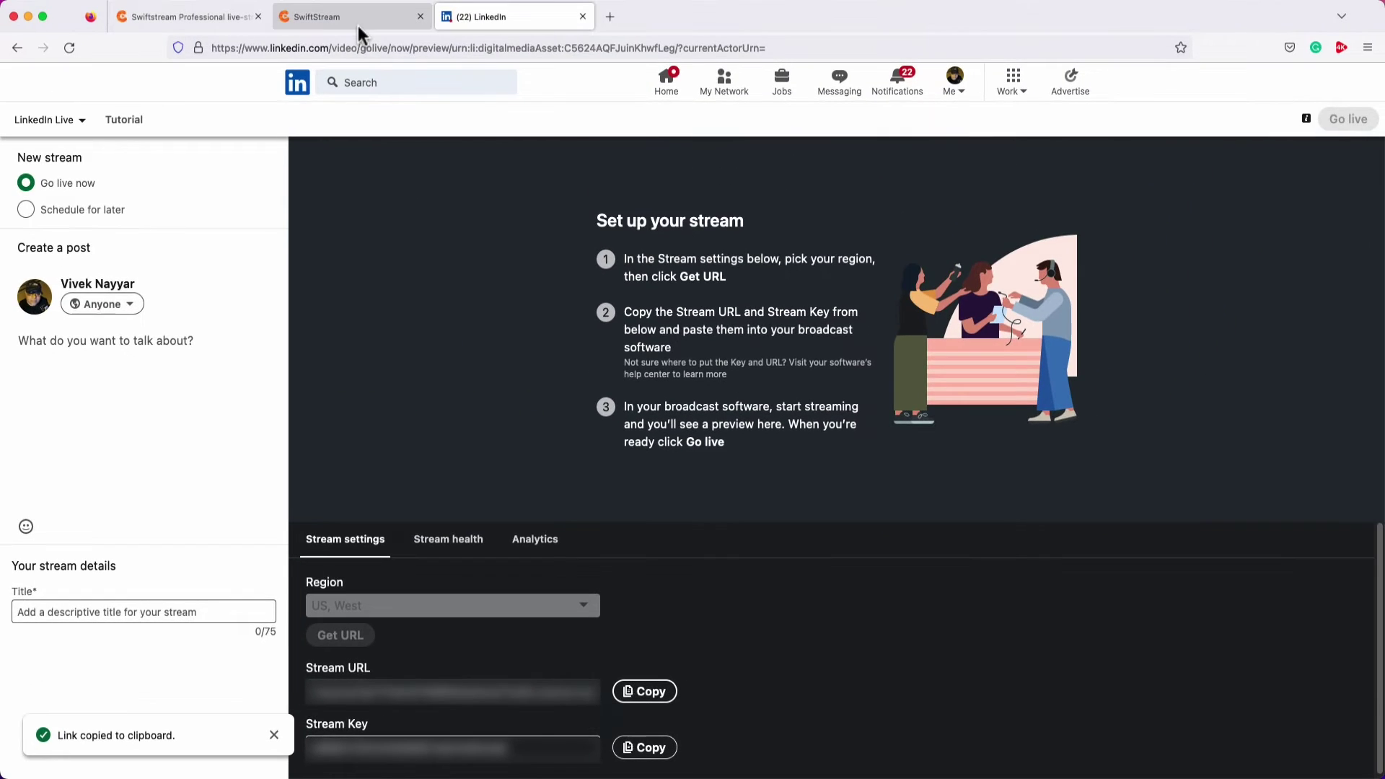
click(358, 20)
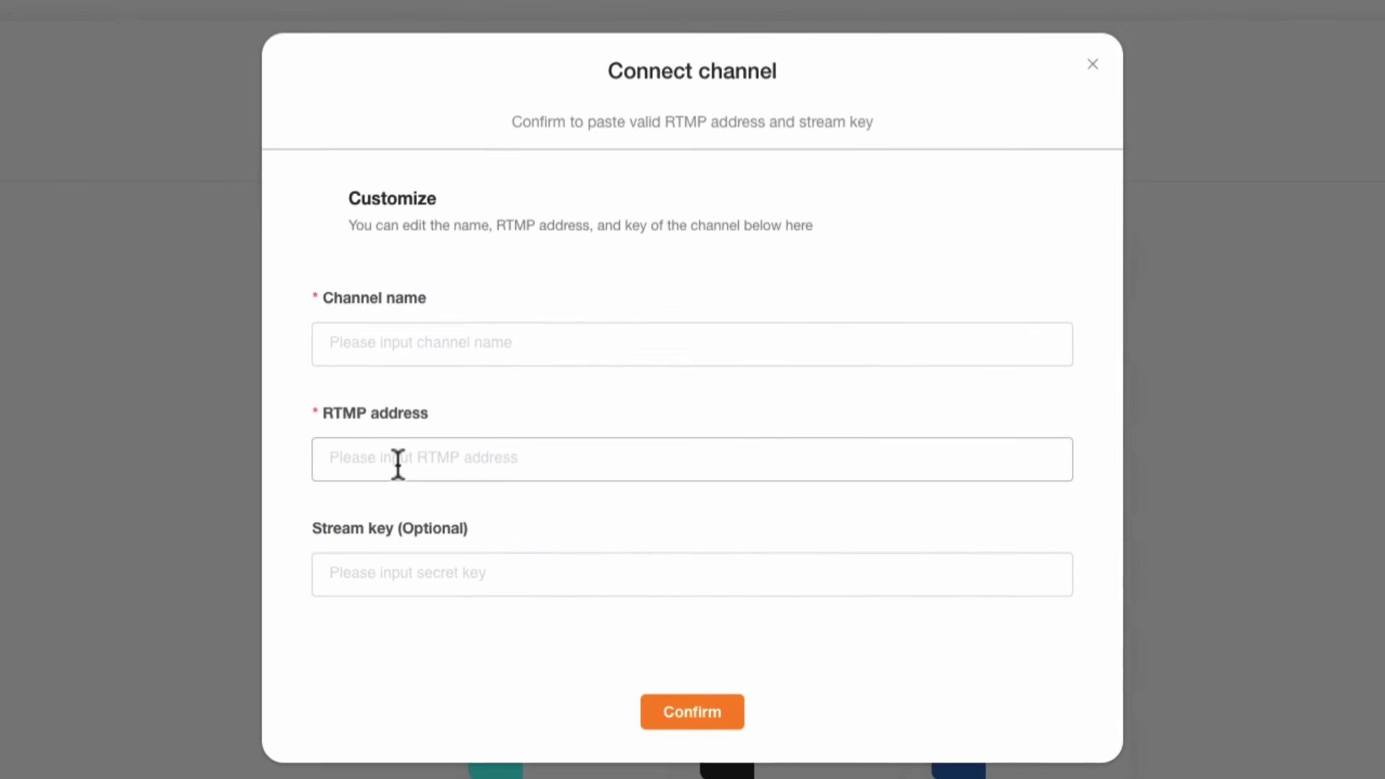
click(495, 458)
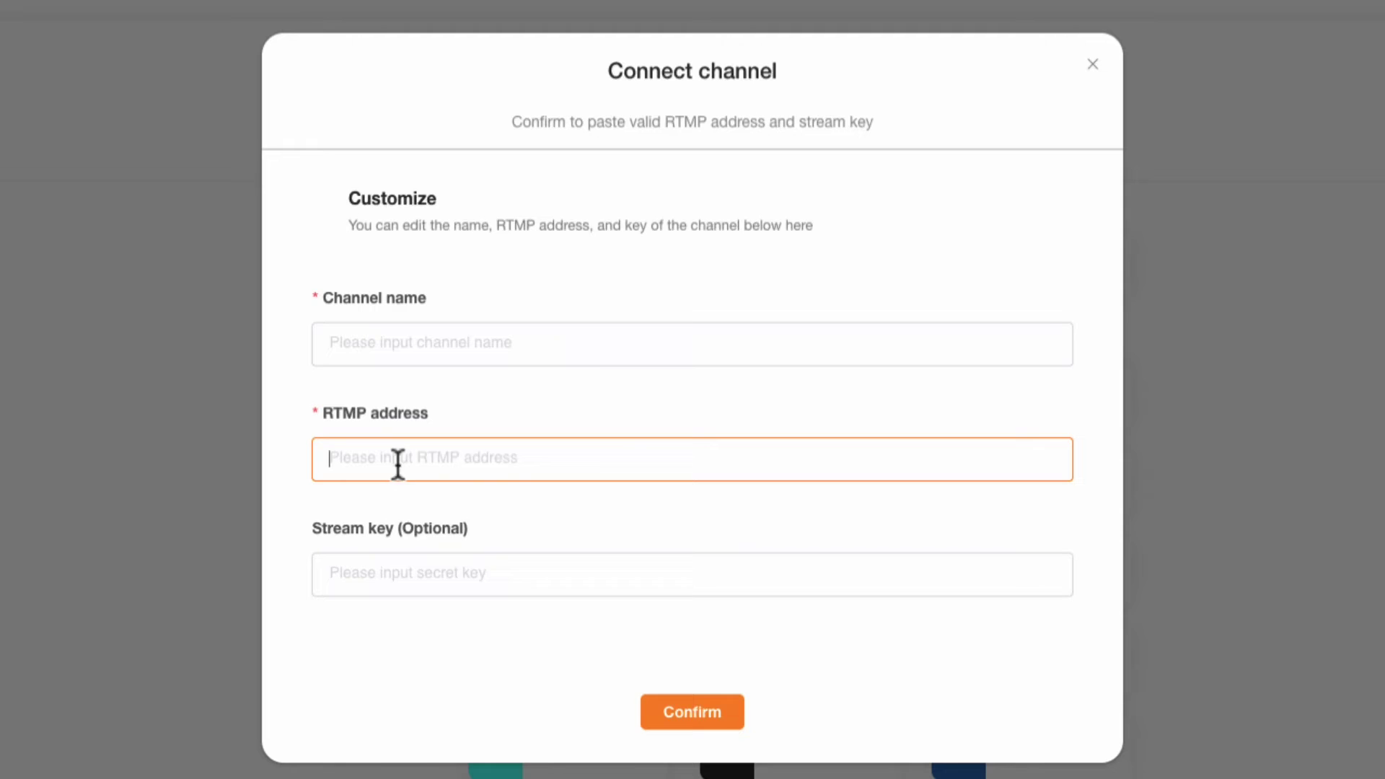
right_click(494, 456)
click(437, 586)
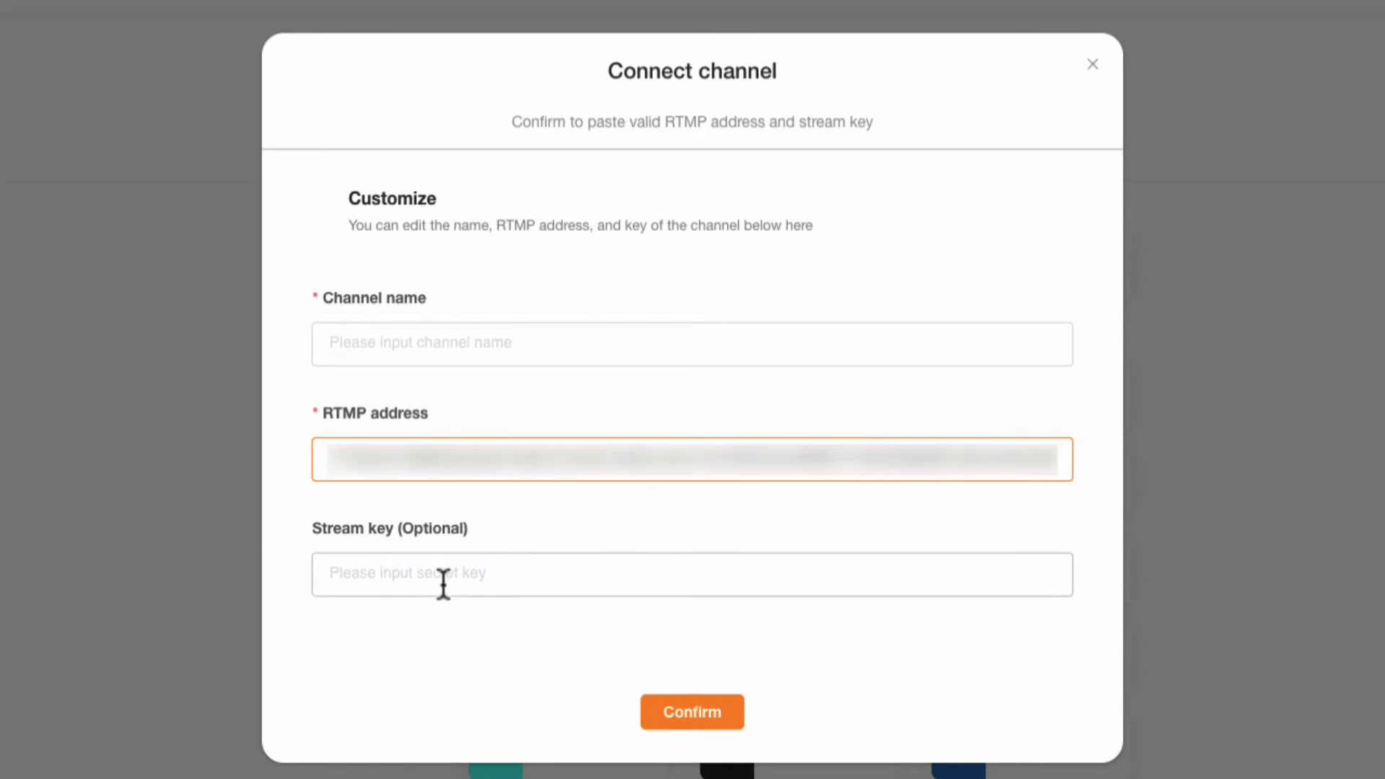
Copy the LinkedIn stream key and paste it into the Stream key field of the customized SwiftStream channel
click(483, 22)
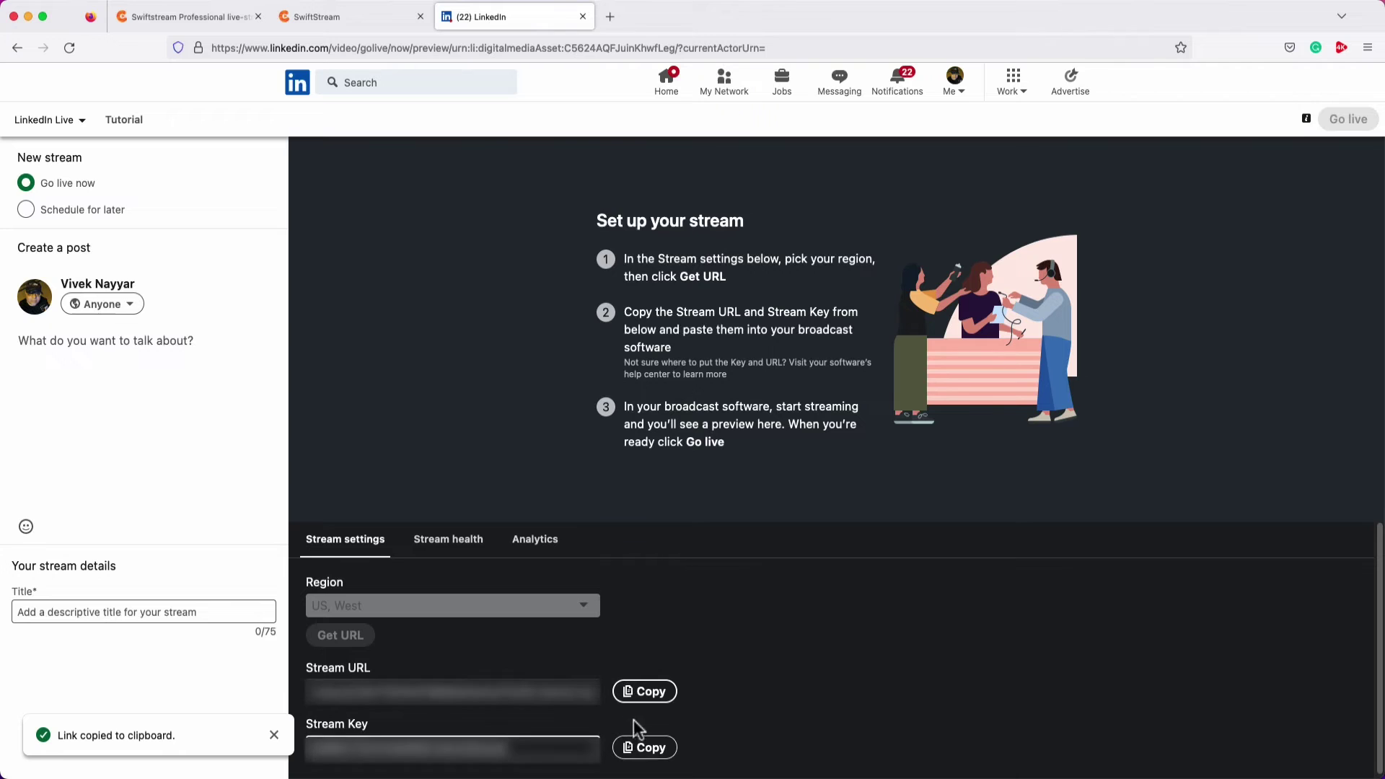
click(642, 749)
click(353, 18)
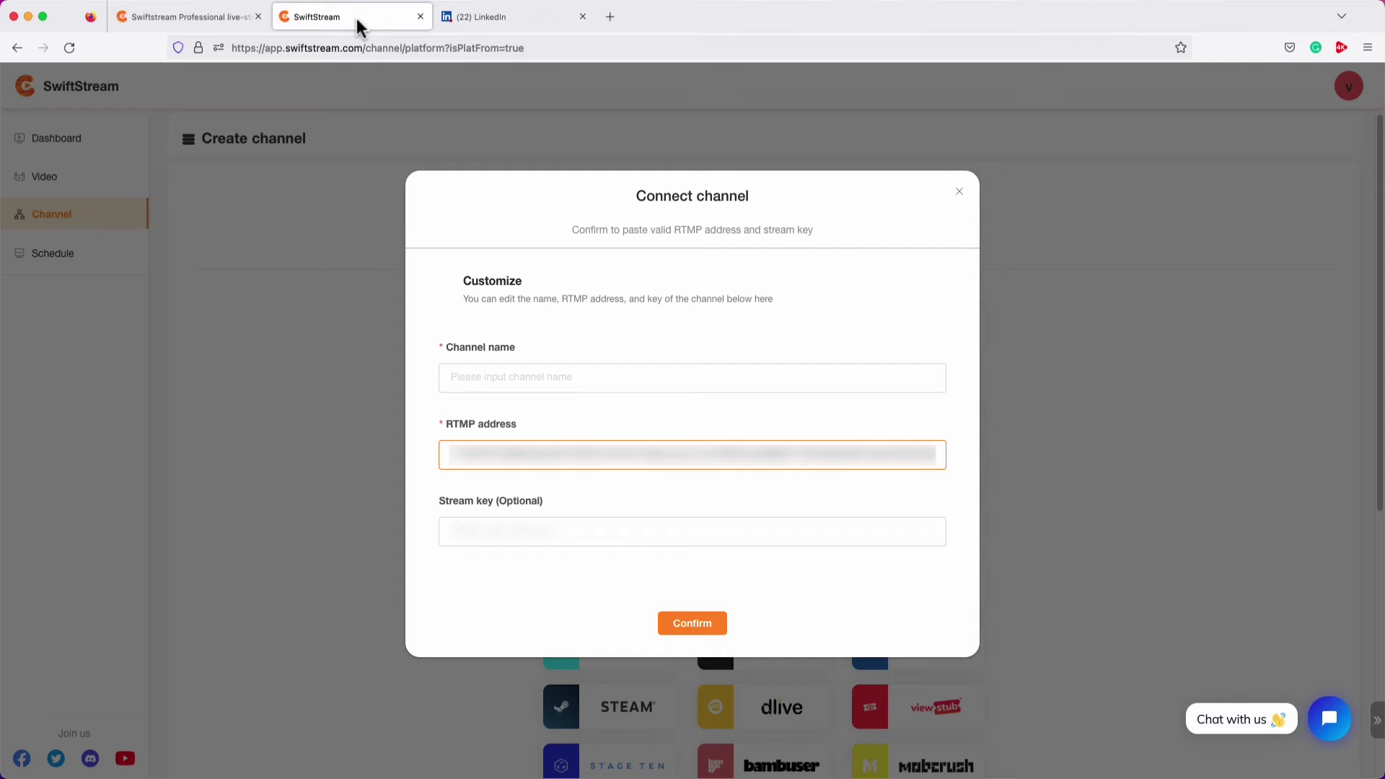
right_click(490, 532)
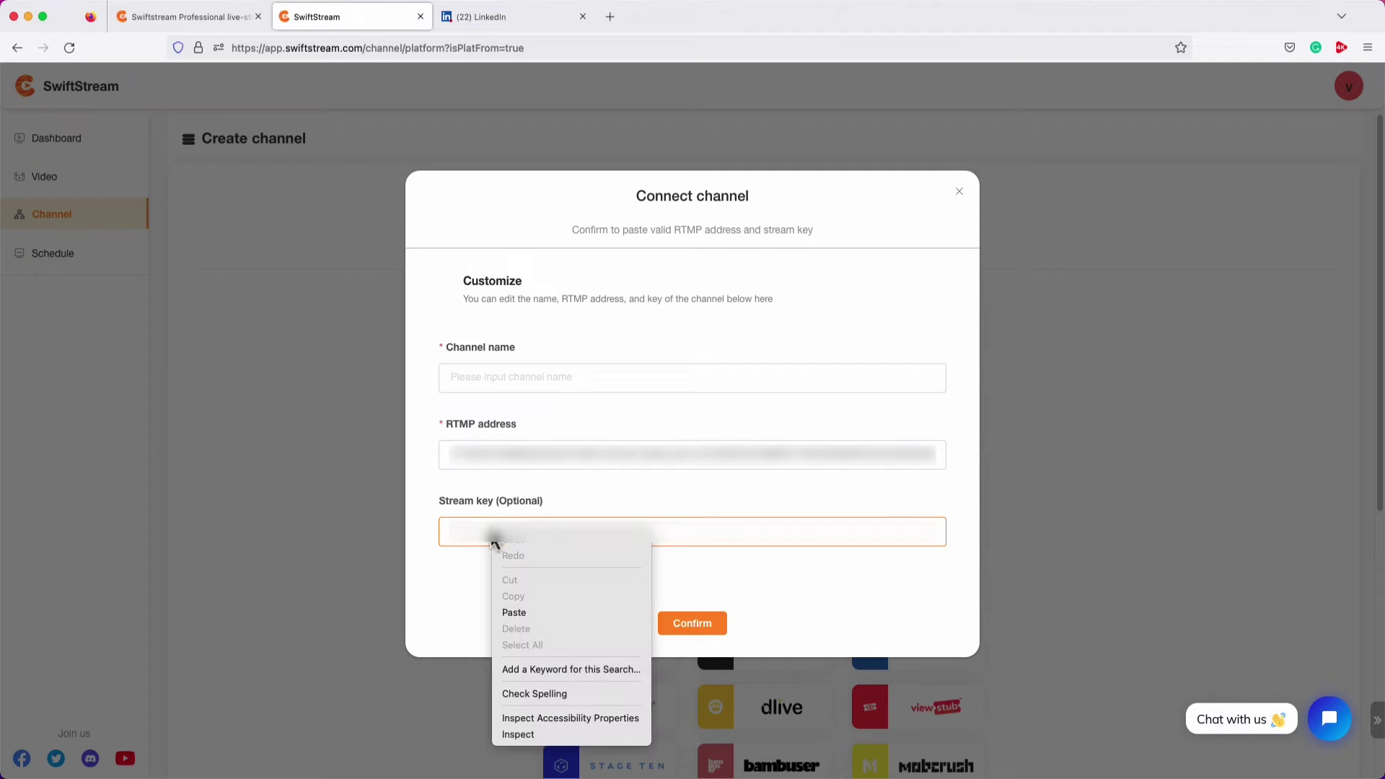
click(526, 617)
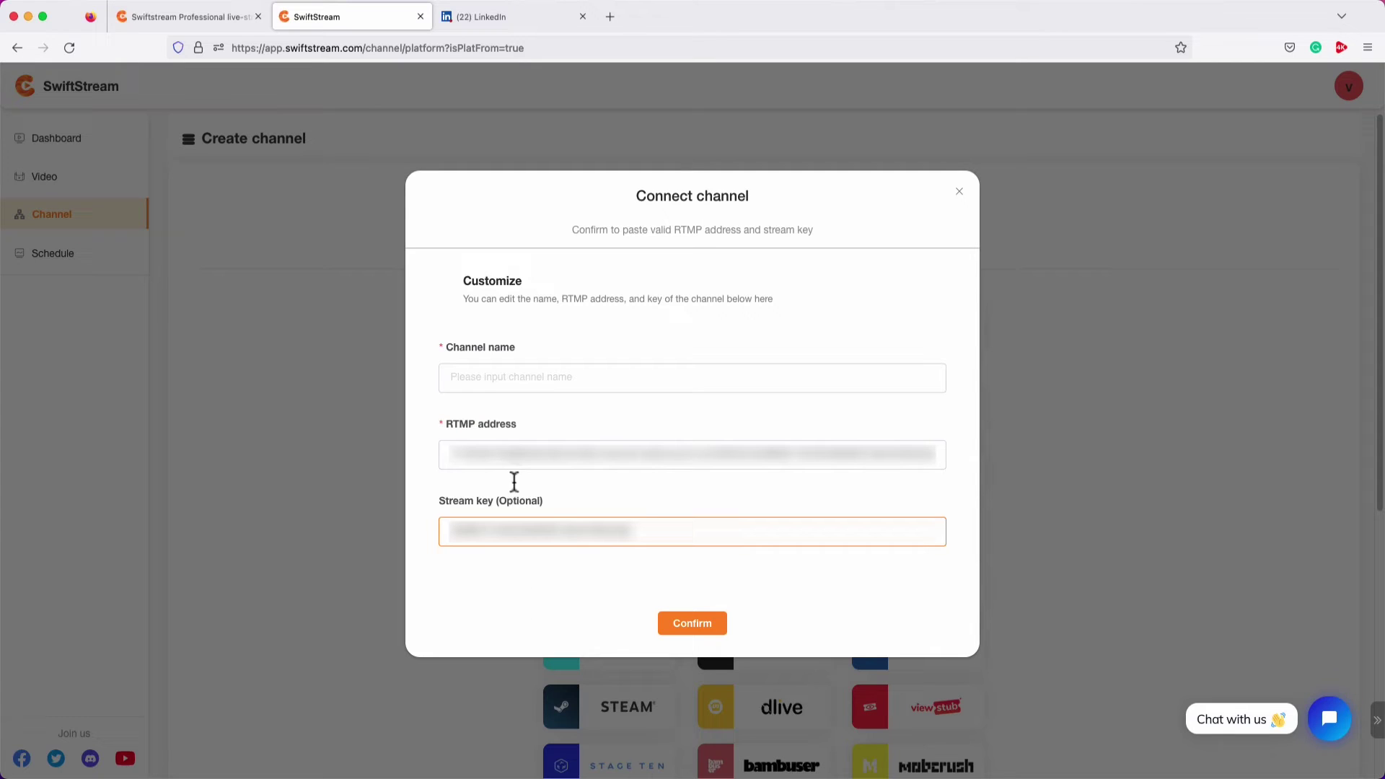
Name the customized channel "My LinkedIn Channel" and confirm the connection
click(505, 380)
text(My LinkedIn Channel)
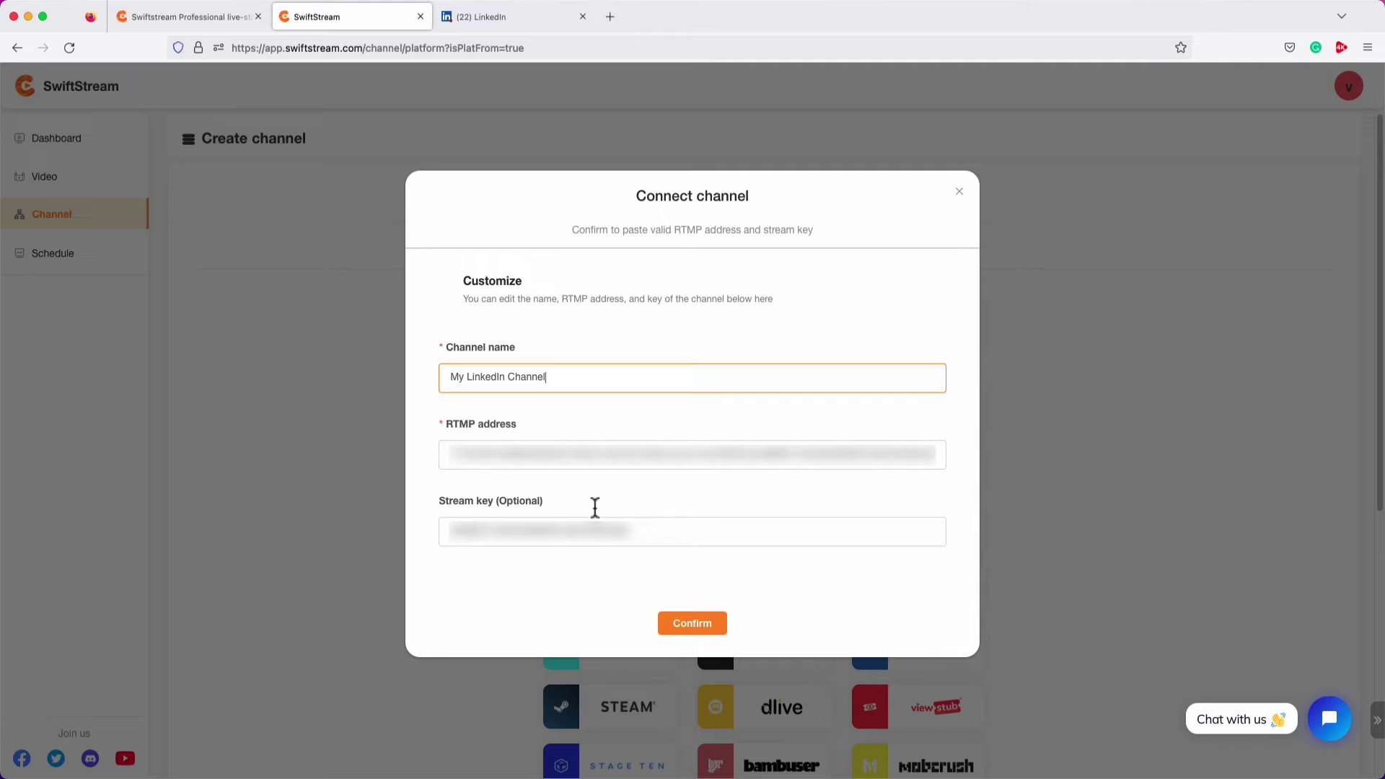
click(689, 630)
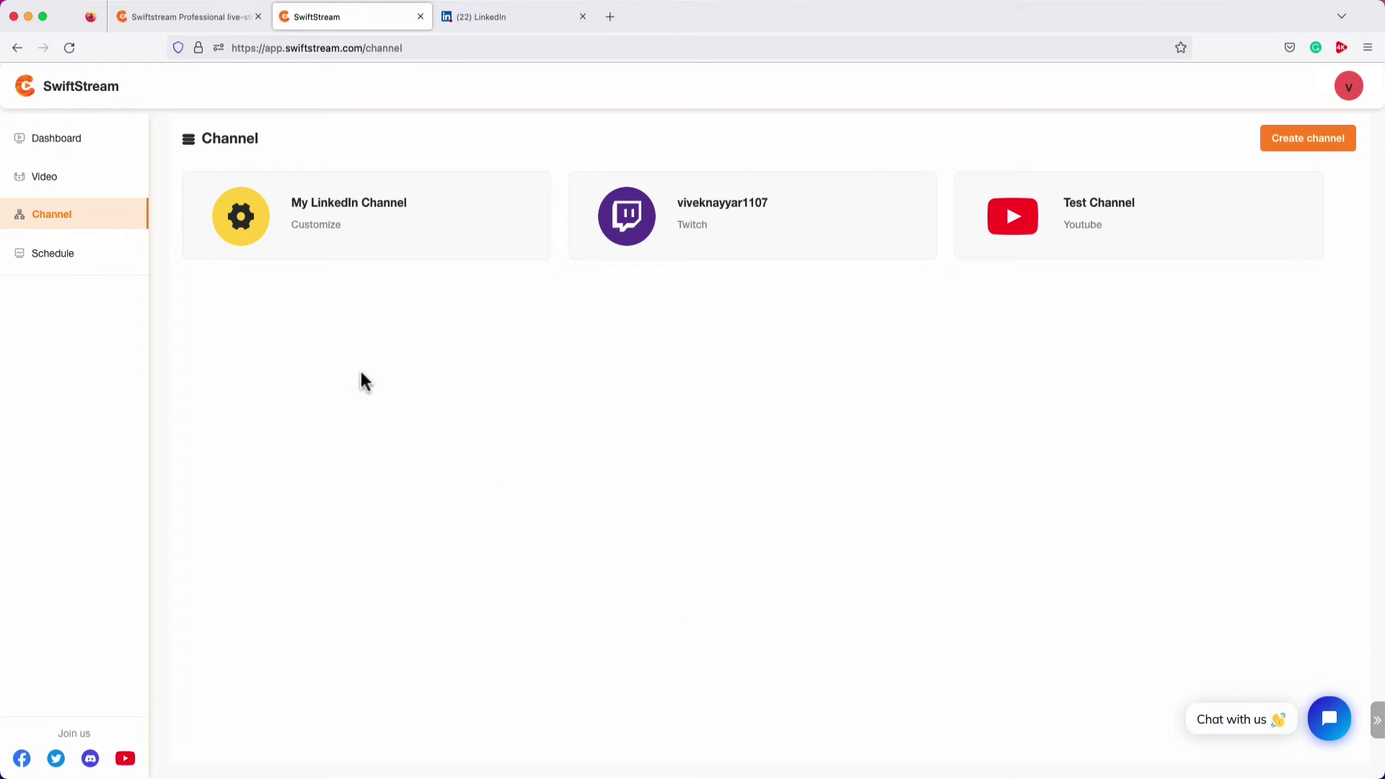
Create a new broadcast from the dashboard with Record live as its live type
click(62, 144)
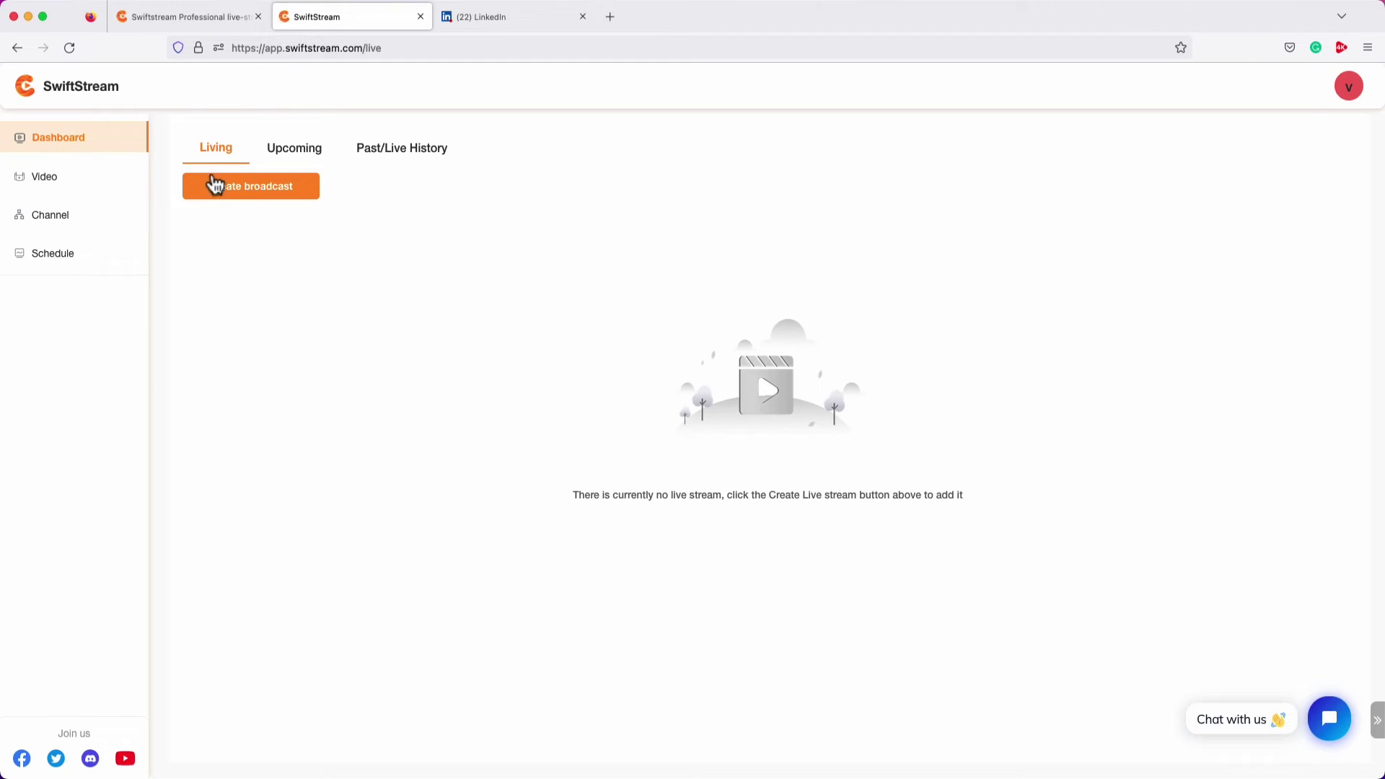
click(242, 189)
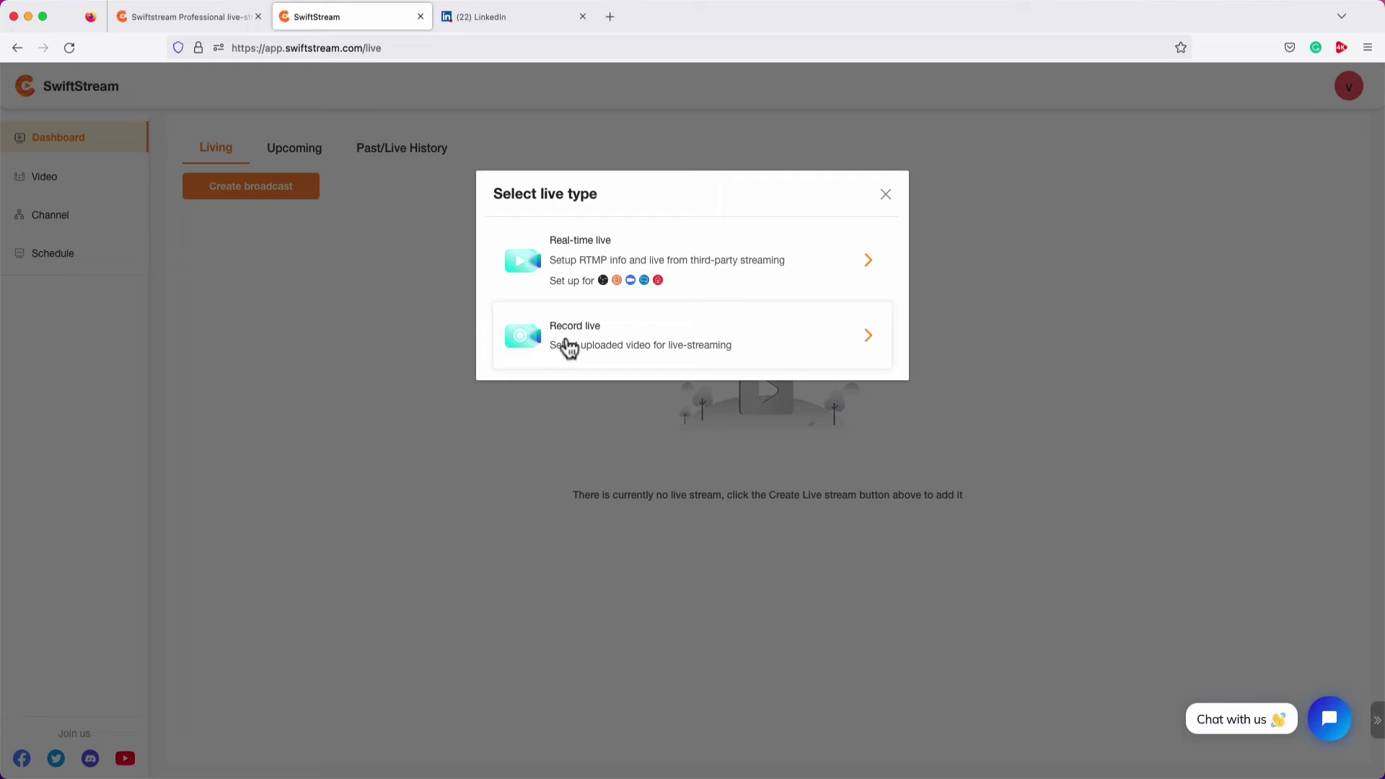
click(568, 345)
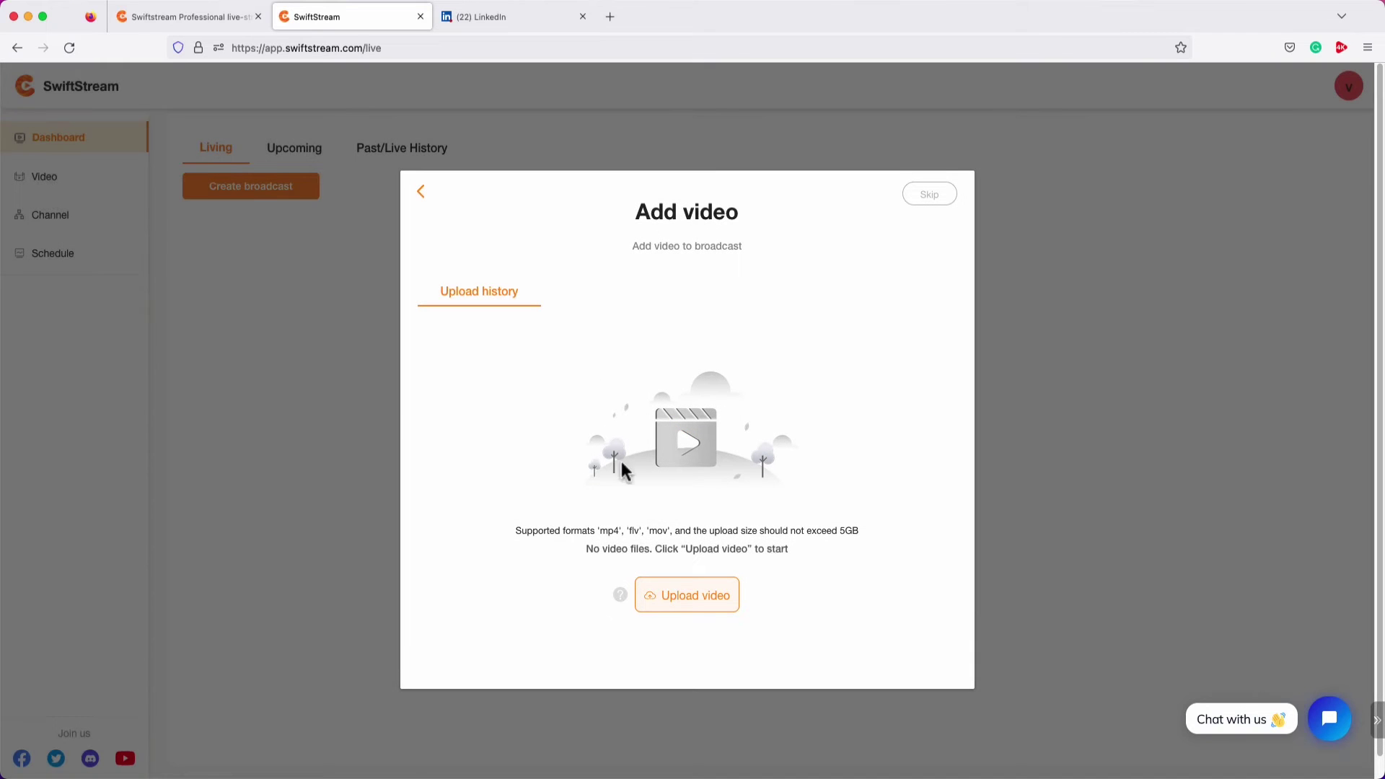
Upload Simulation.mp4 from the Desktop and select it as the video for the broadcast
click(676, 596)
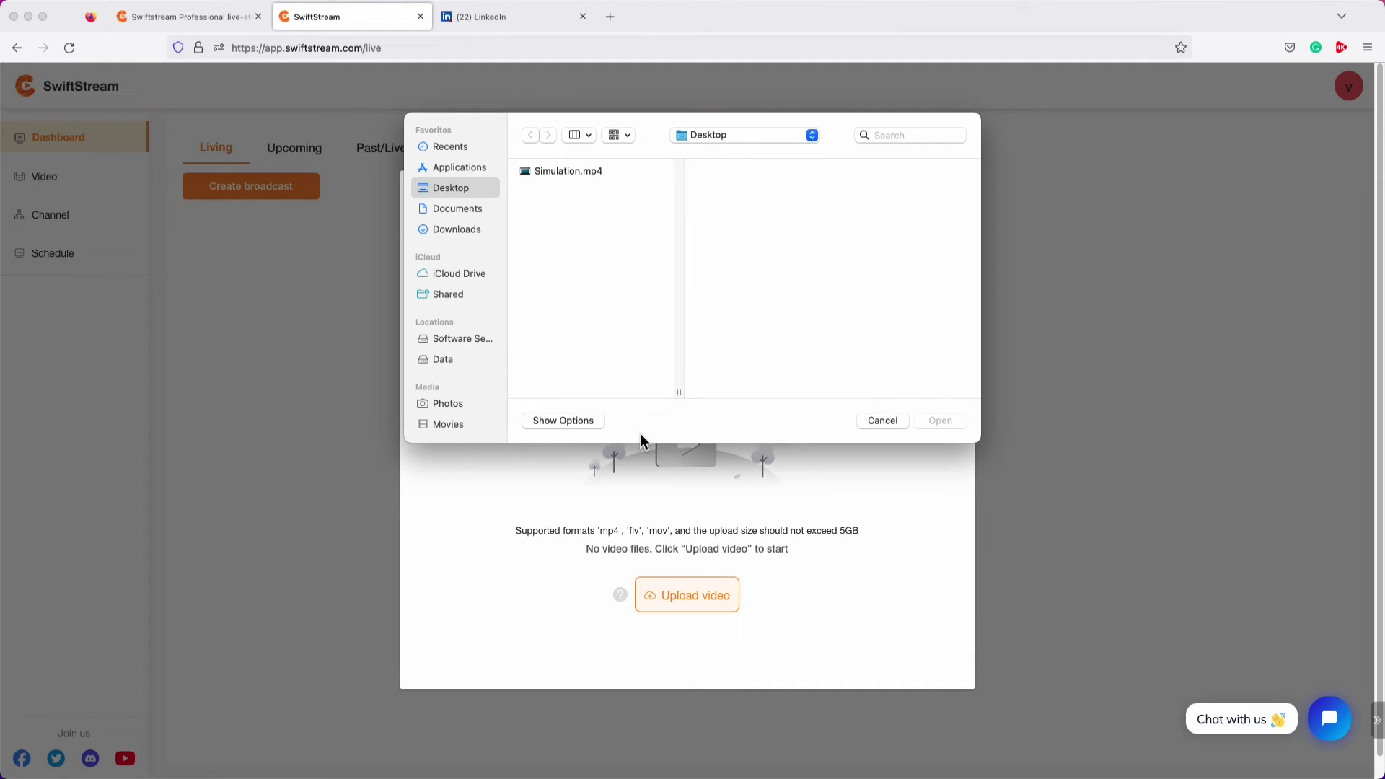
click(559, 173)
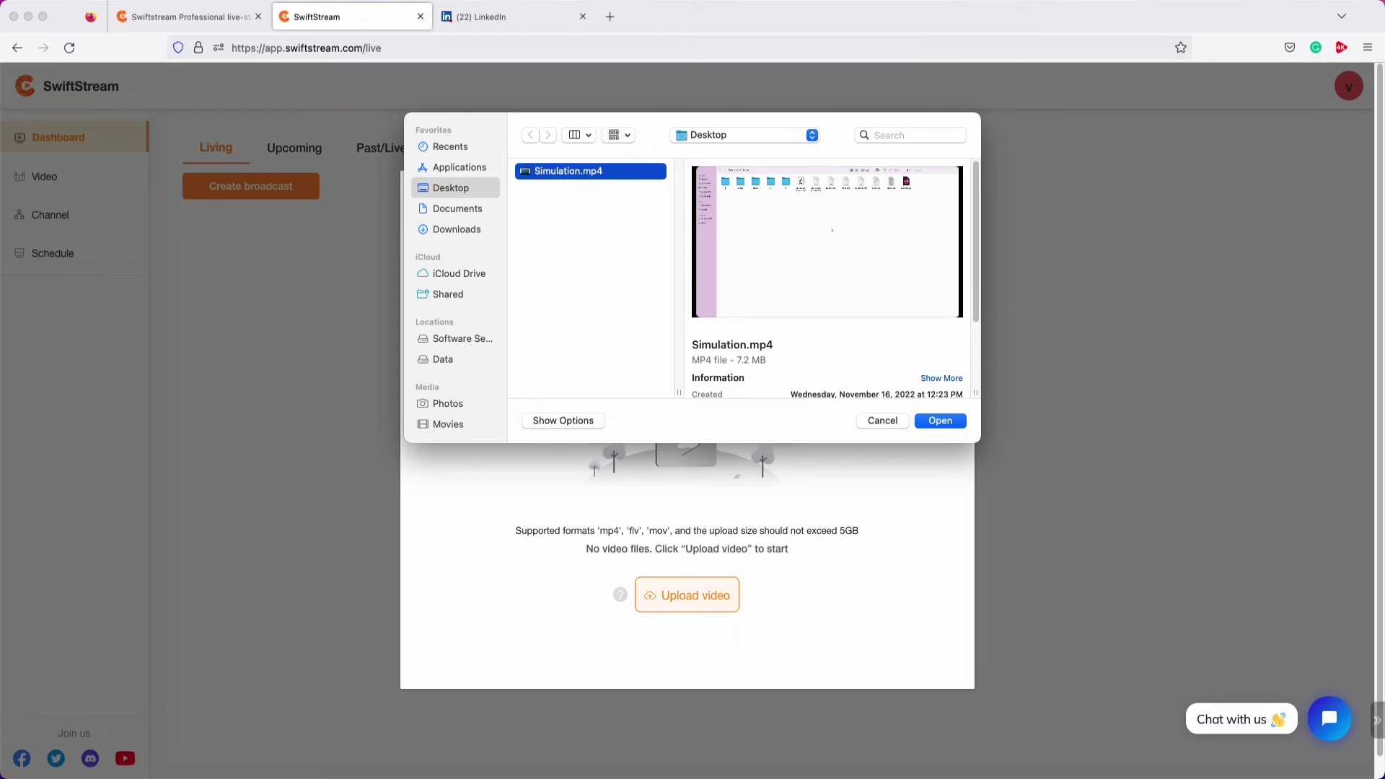
click(940, 424)
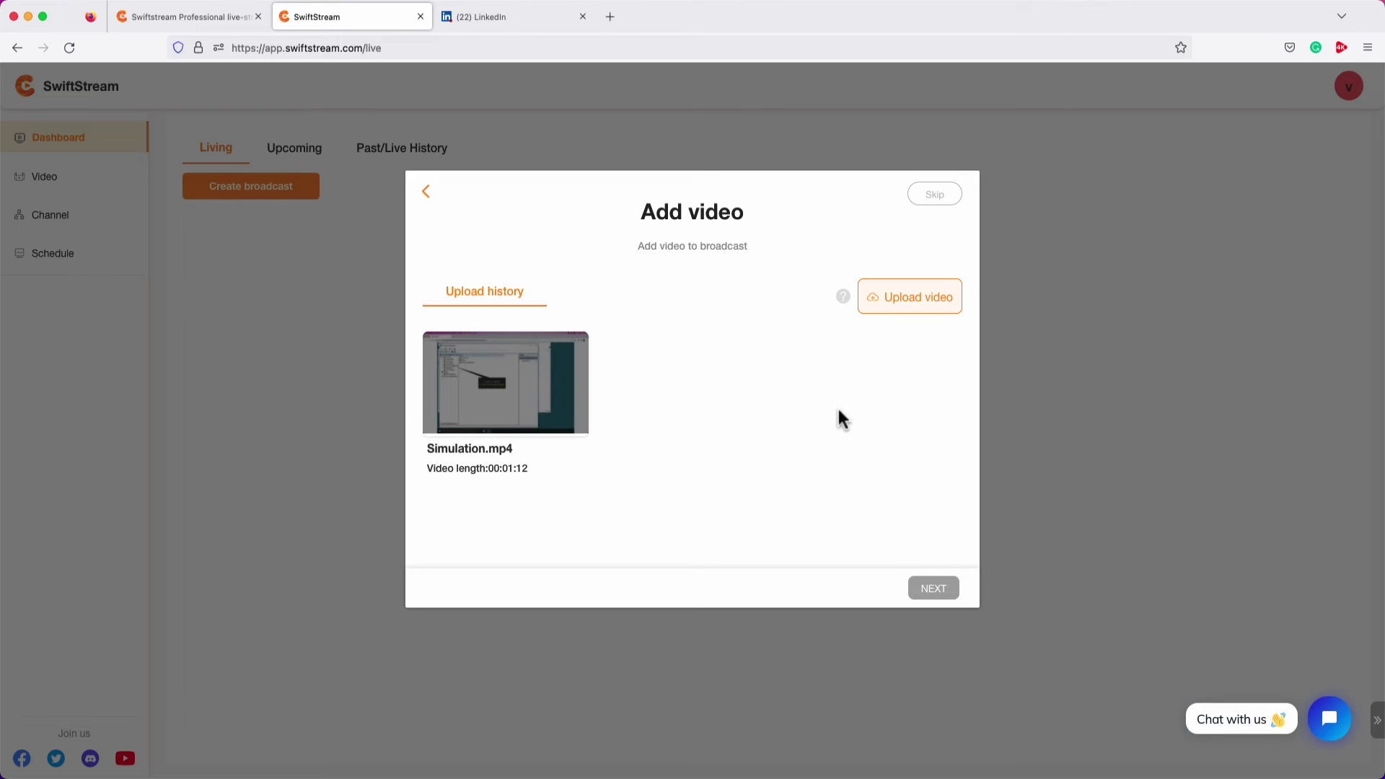
click(549, 384)
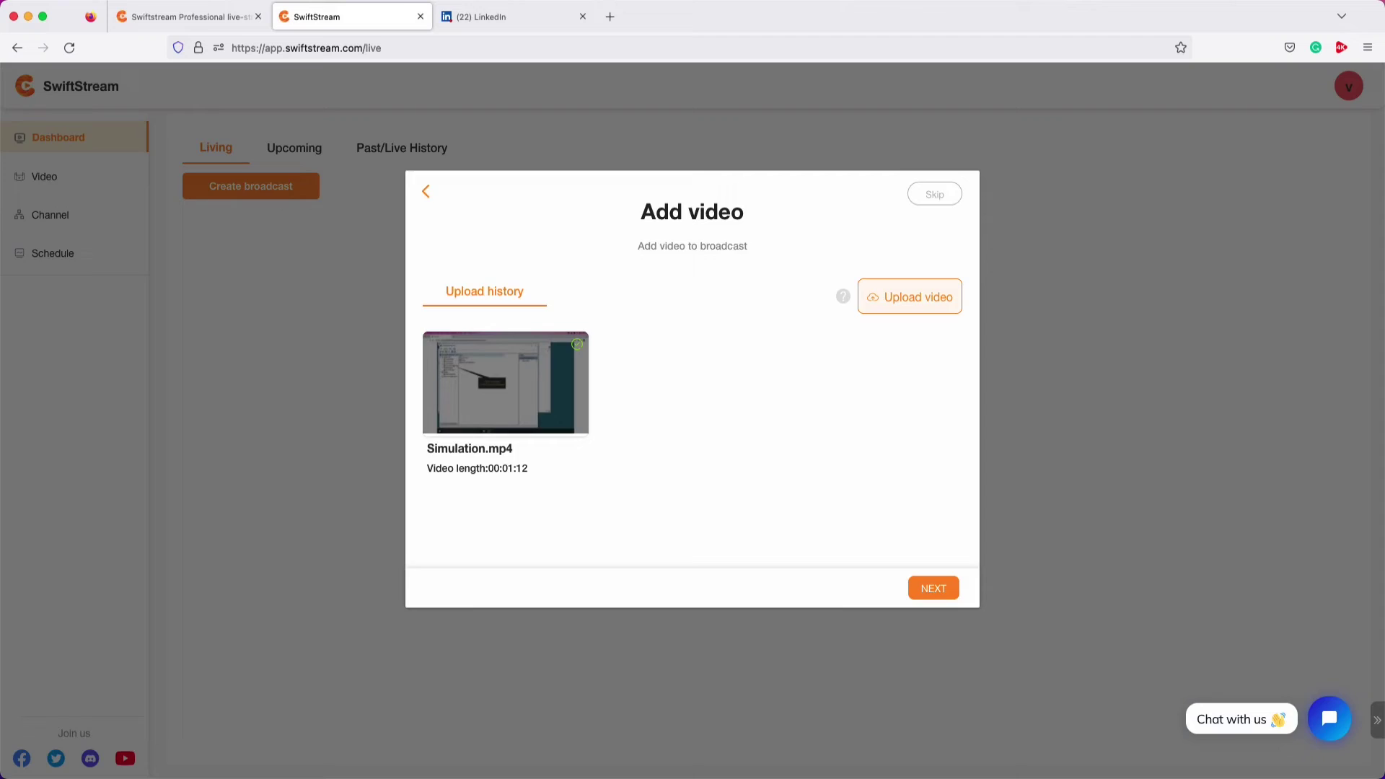
click(931, 592)
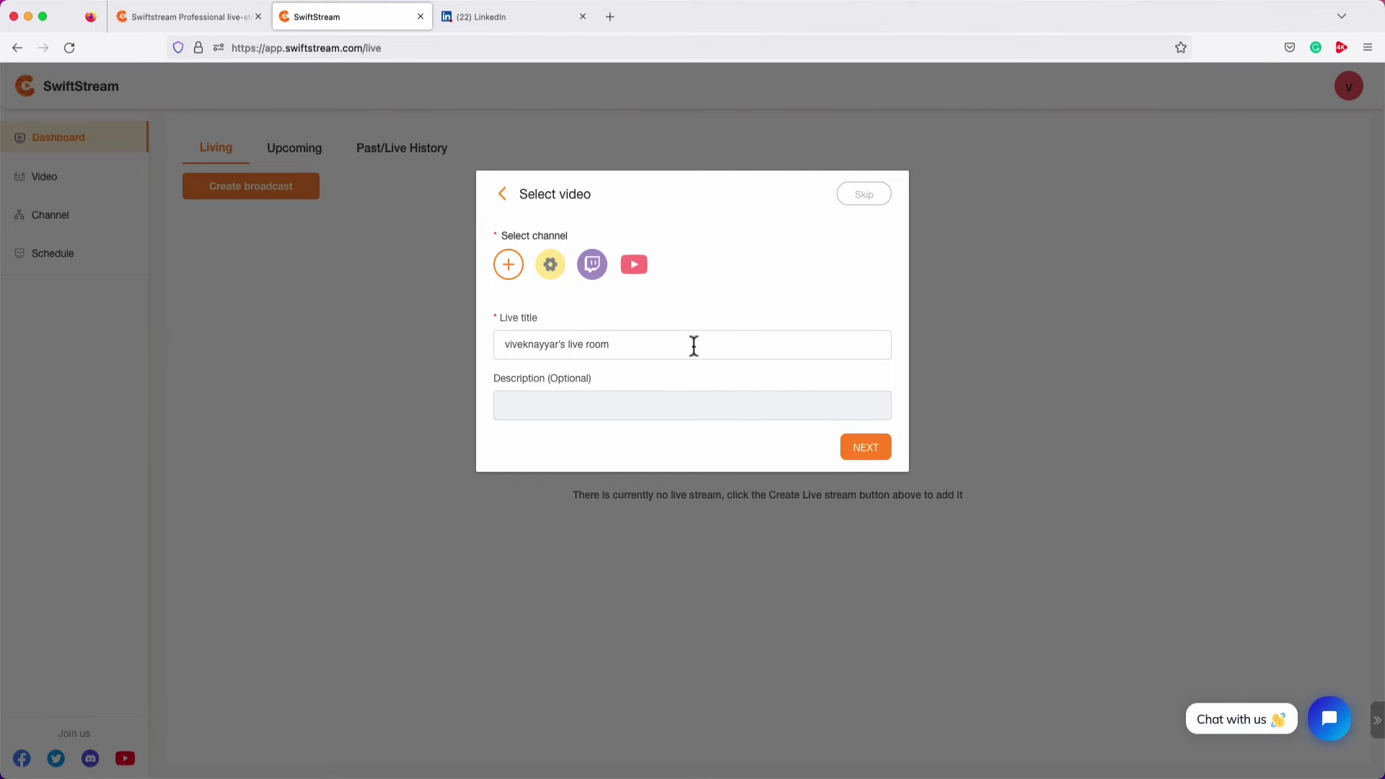
Select the YouTube, Twitch and customized LinkedIn channels for the broadcast and enter "Scheduled Video" as its description
click(632, 274)
click(592, 268)
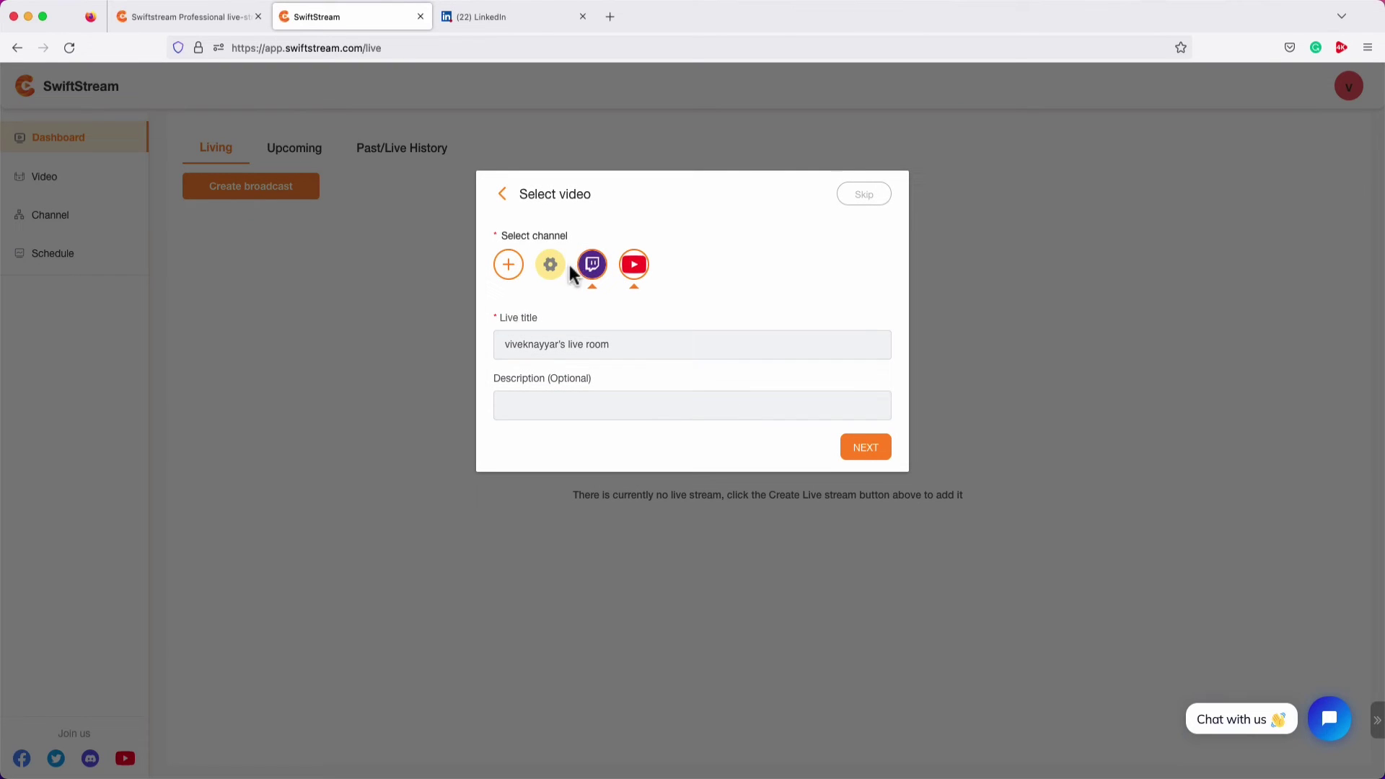
click(552, 271)
click(553, 399)
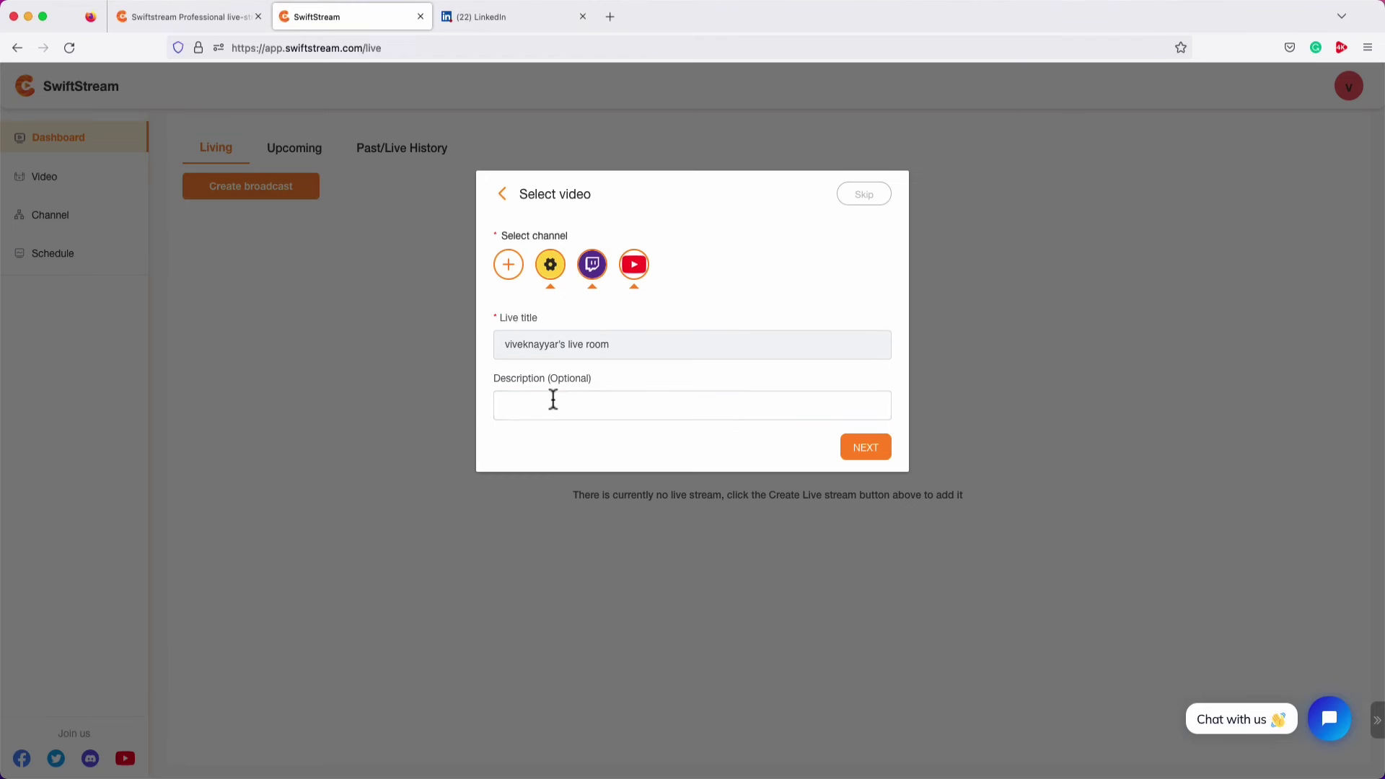
text(Scheduled Video)
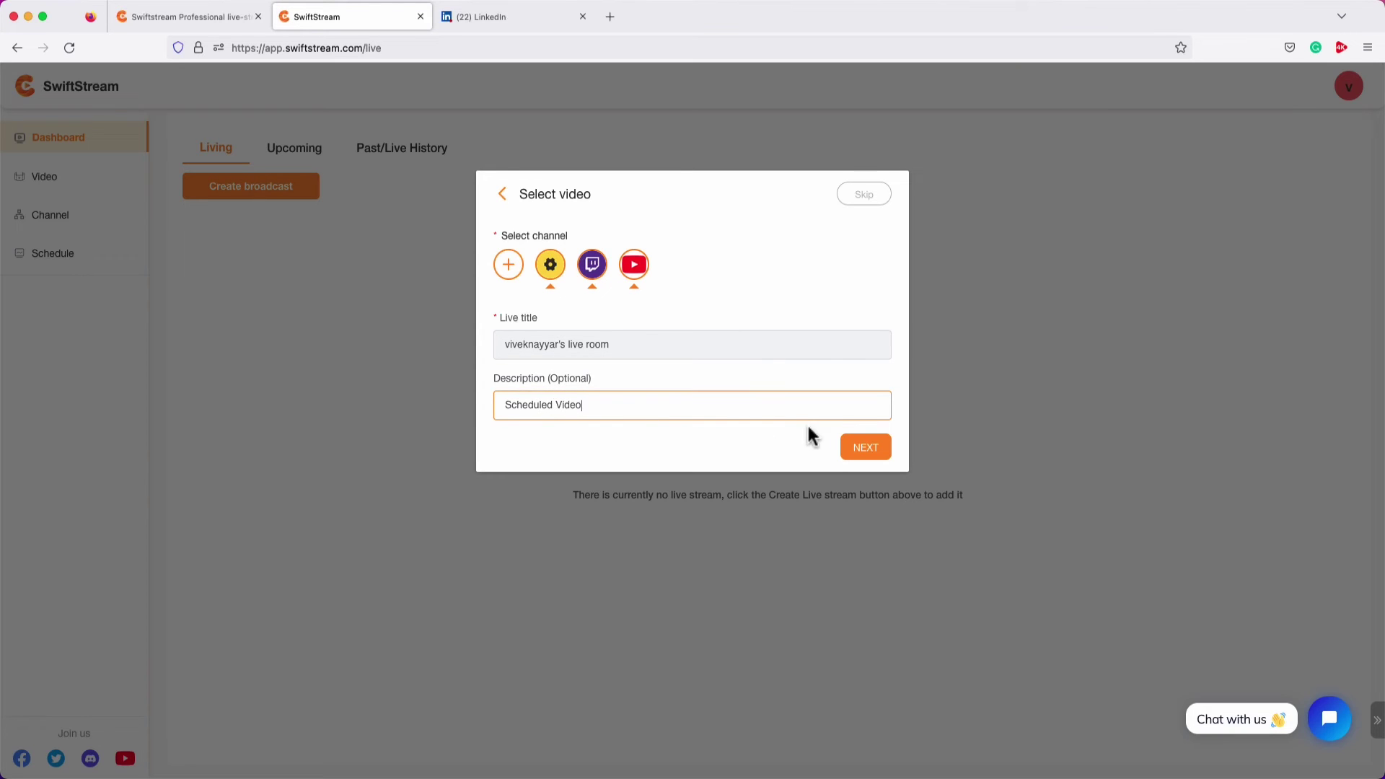
click(869, 453)
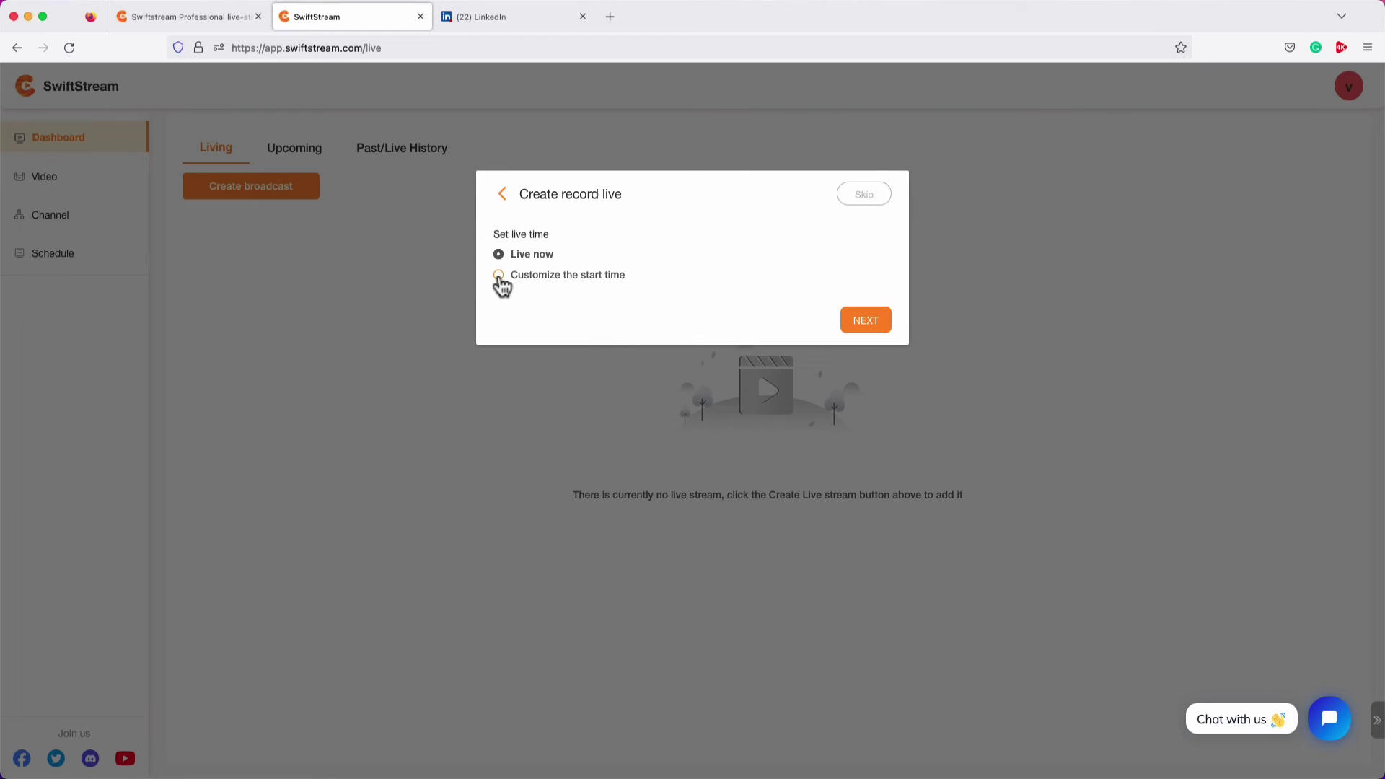
Schedule the broadcast with a custom start time of 19:20 on 2022/12/23
click(499, 276)
click(540, 316)
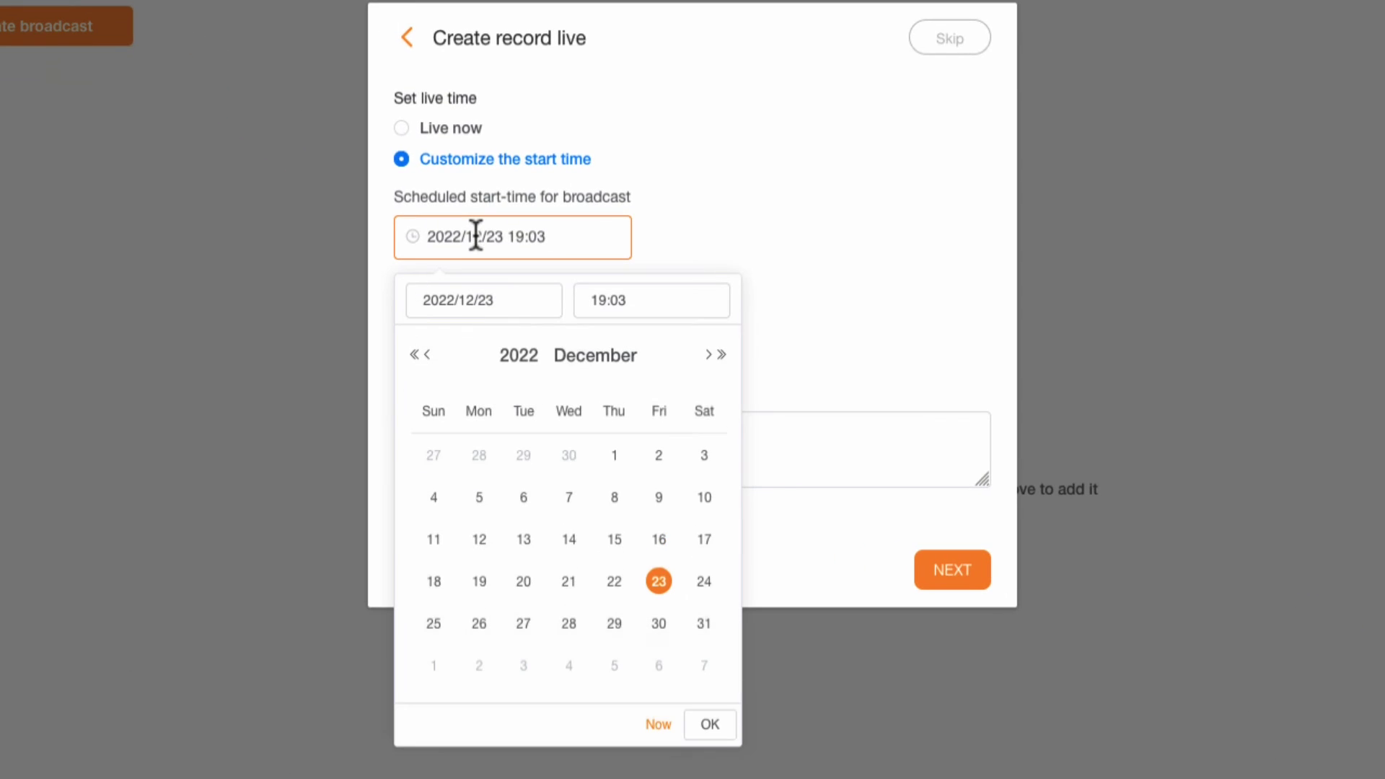
click(635, 300)
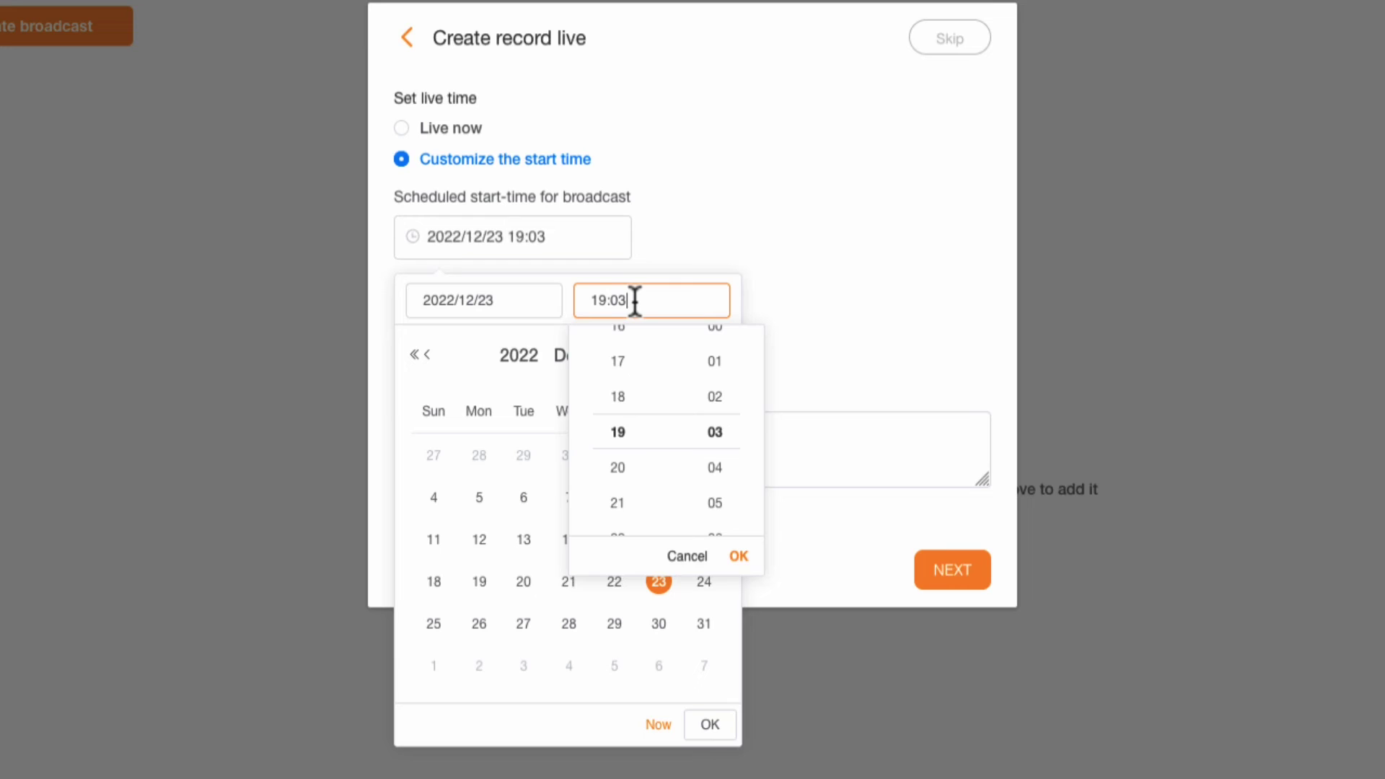
scroll(720, 458, down, 3)
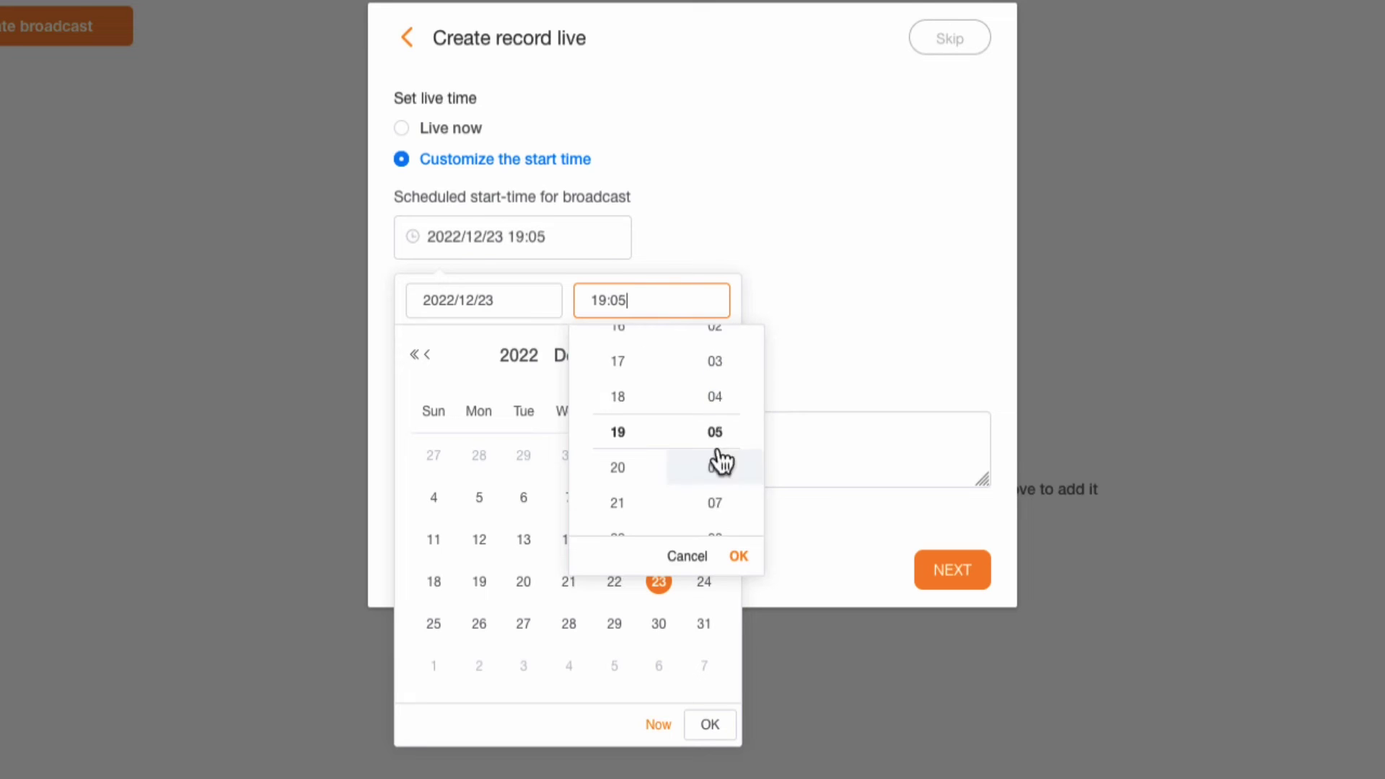
scroll(720, 454, down, 5)
click(737, 558)
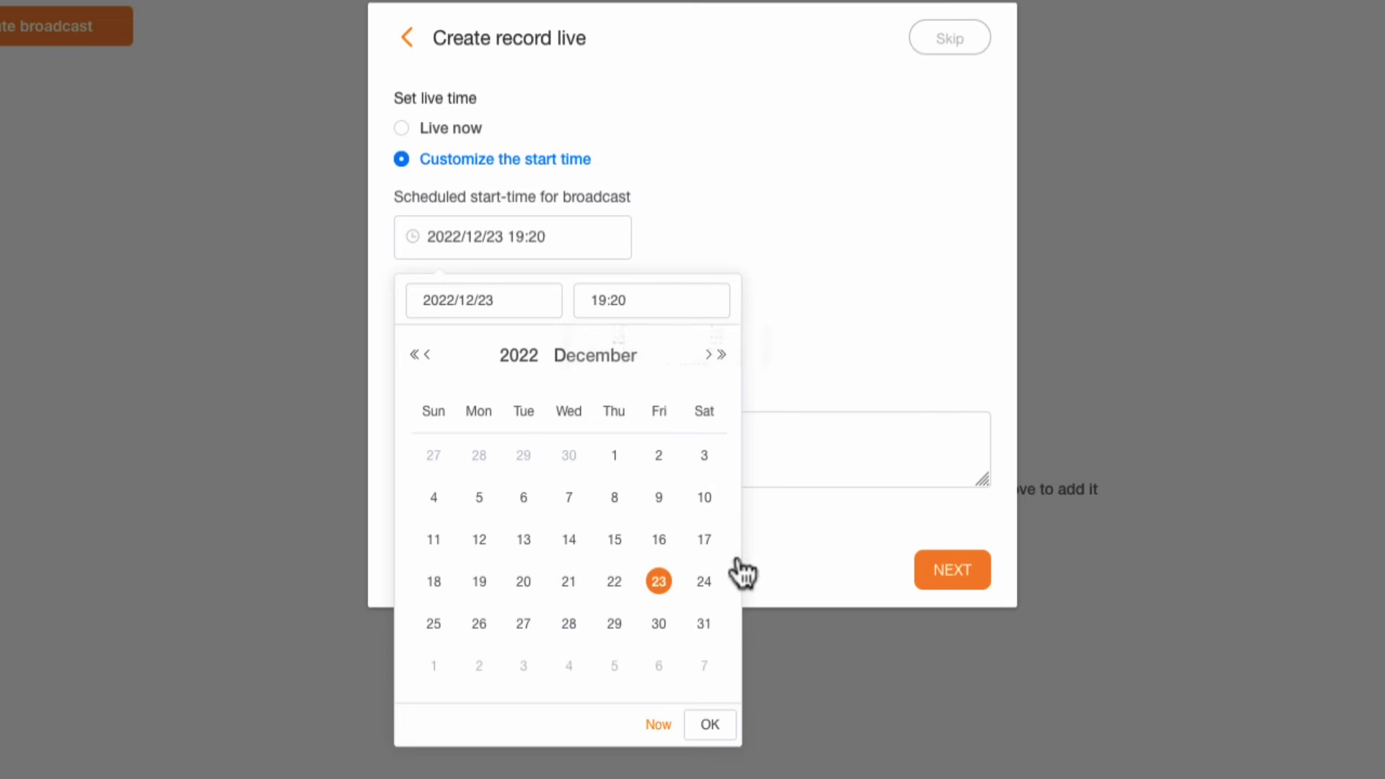
click(710, 723)
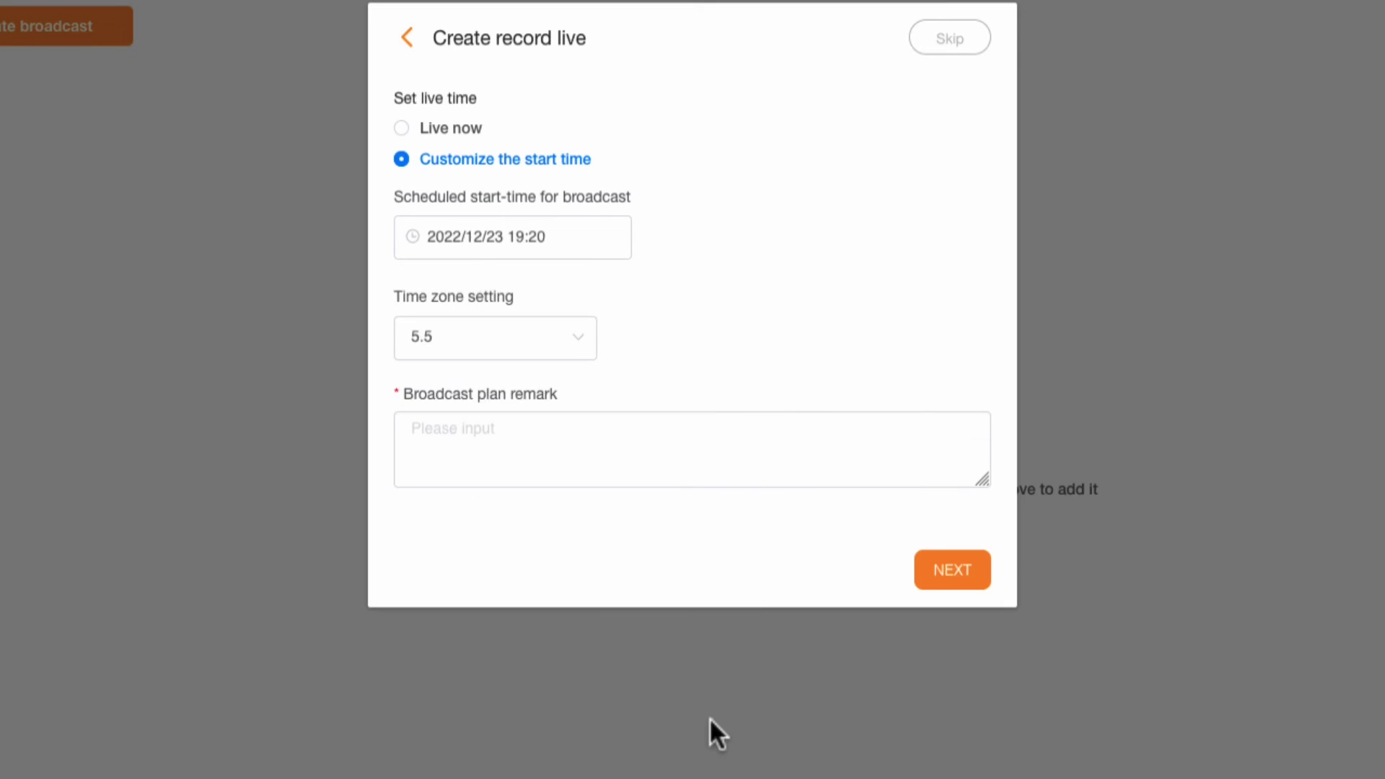
Enter "Scheduled Recording" as the broadcast plan remark and continue to the live room
click(559, 461)
text(Scheduled Recording)
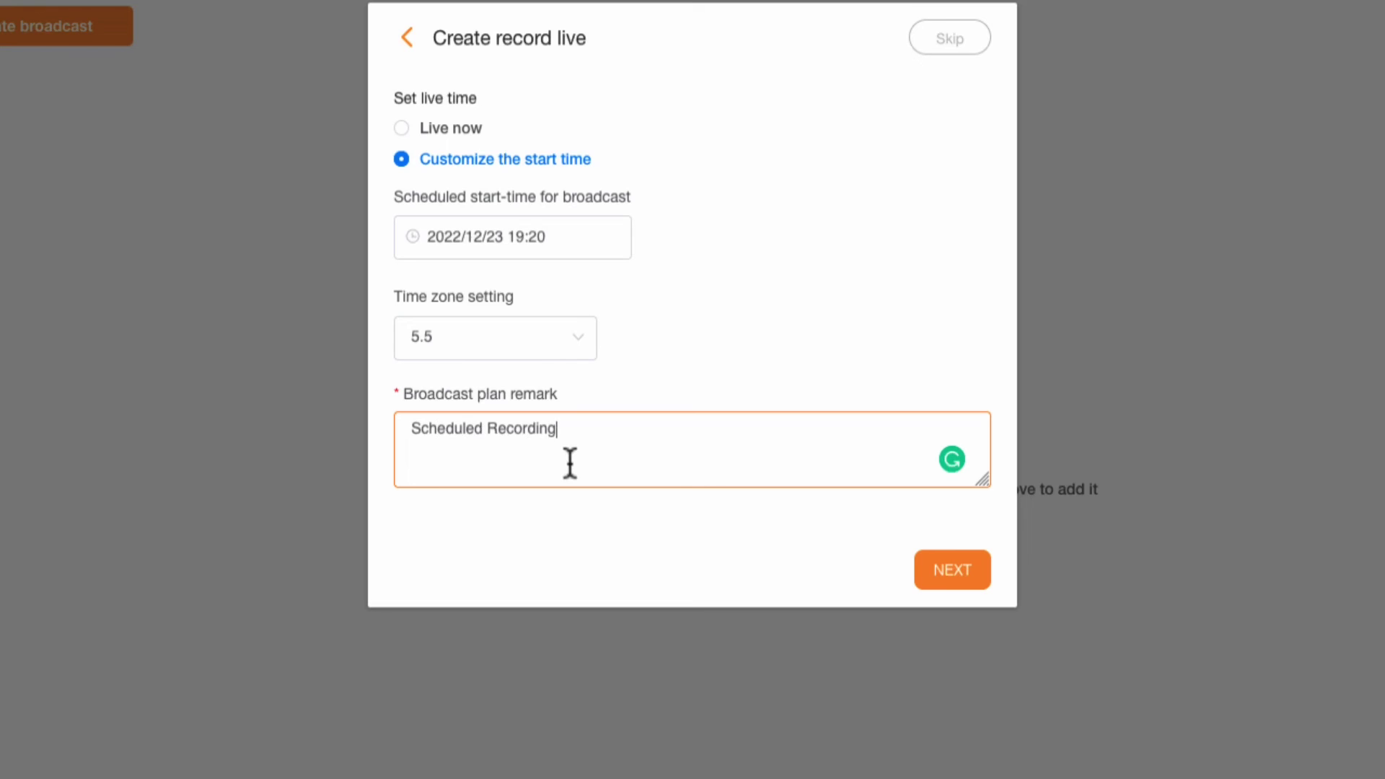
click(953, 572)
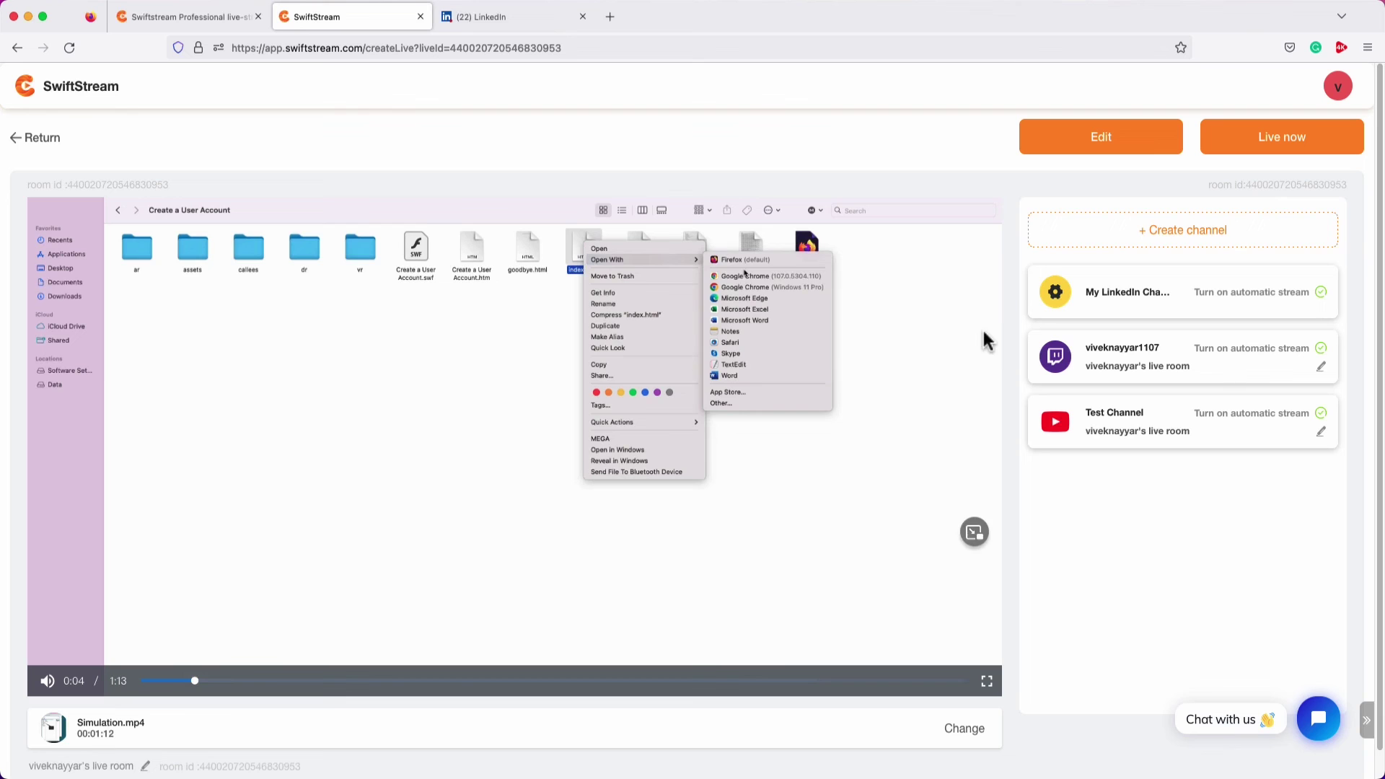
Edit the broadcast to loop automatically until a custom end time on 2022/12/24 and save the update
click(1097, 141)
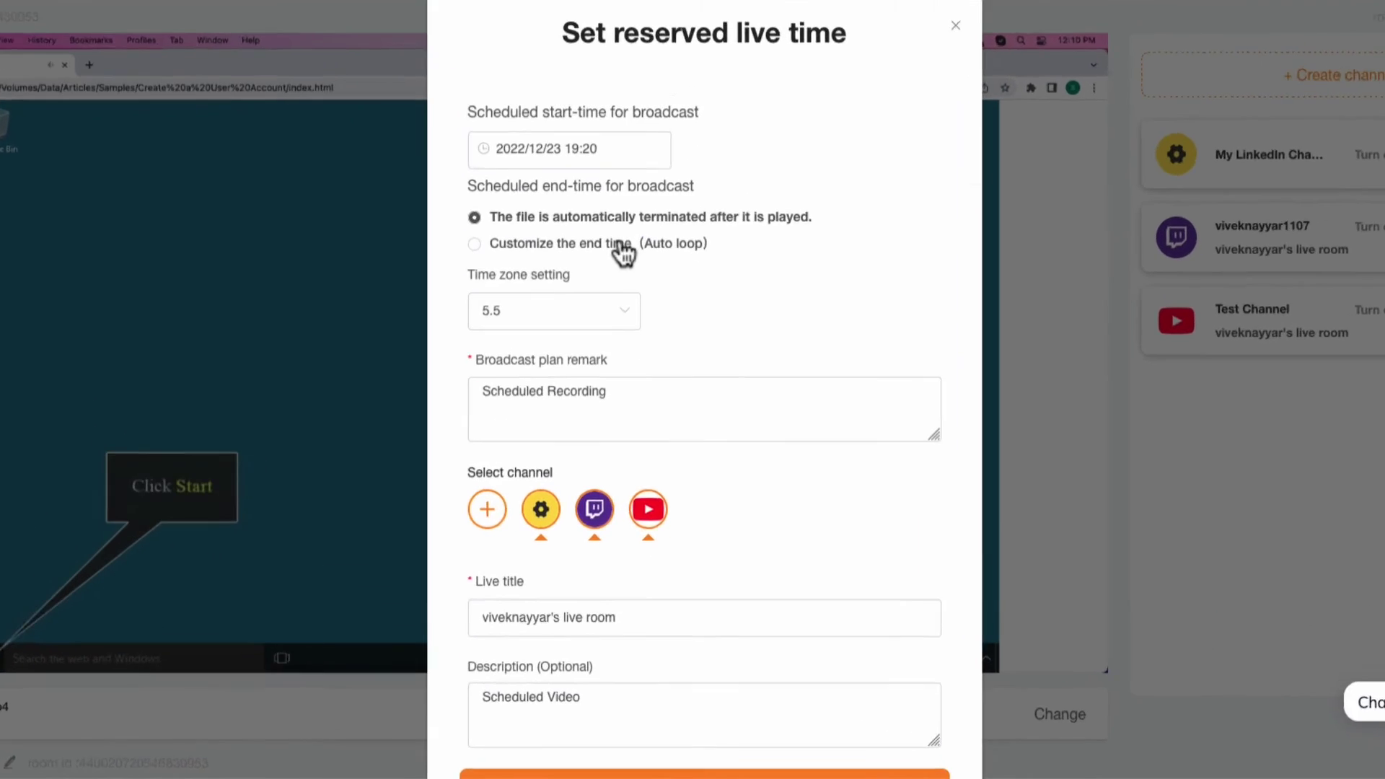
click(625, 364)
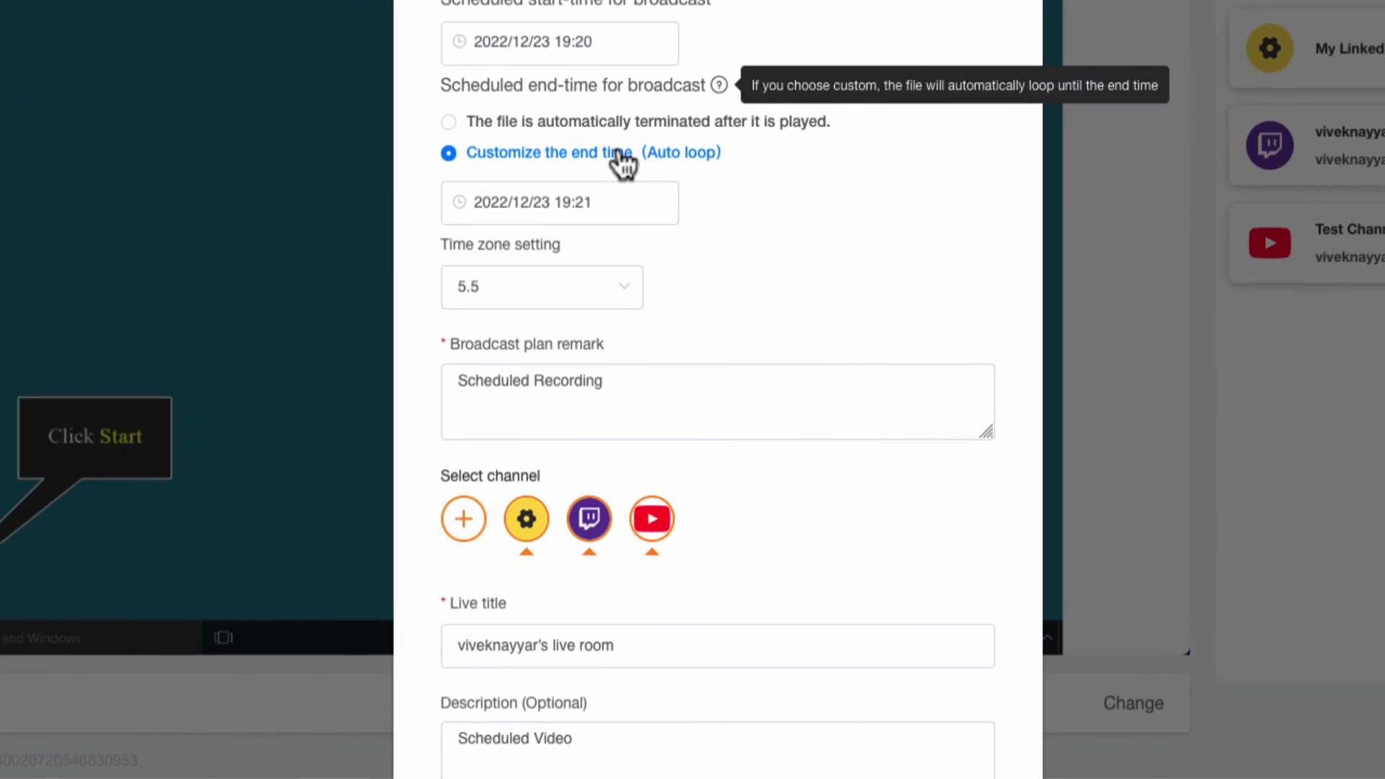
click(577, 201)
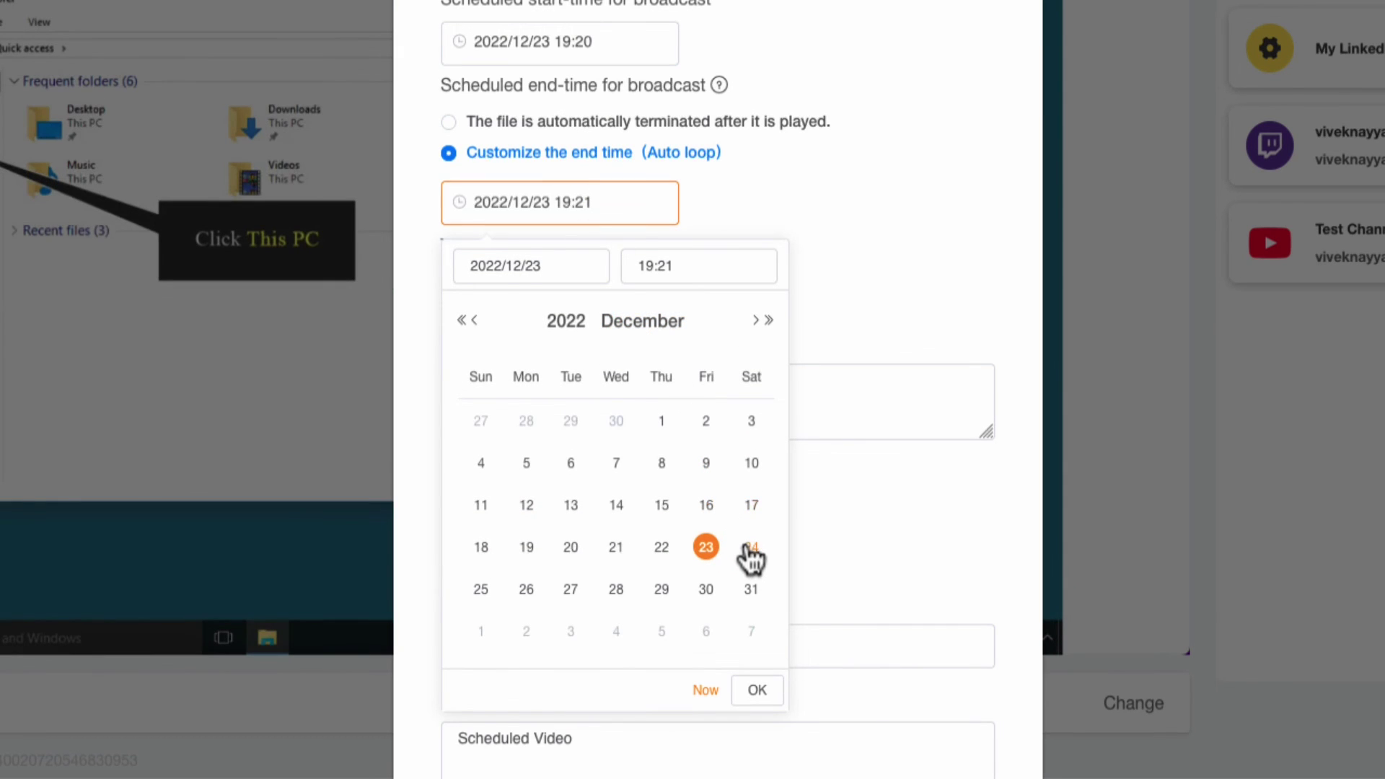
click(751, 547)
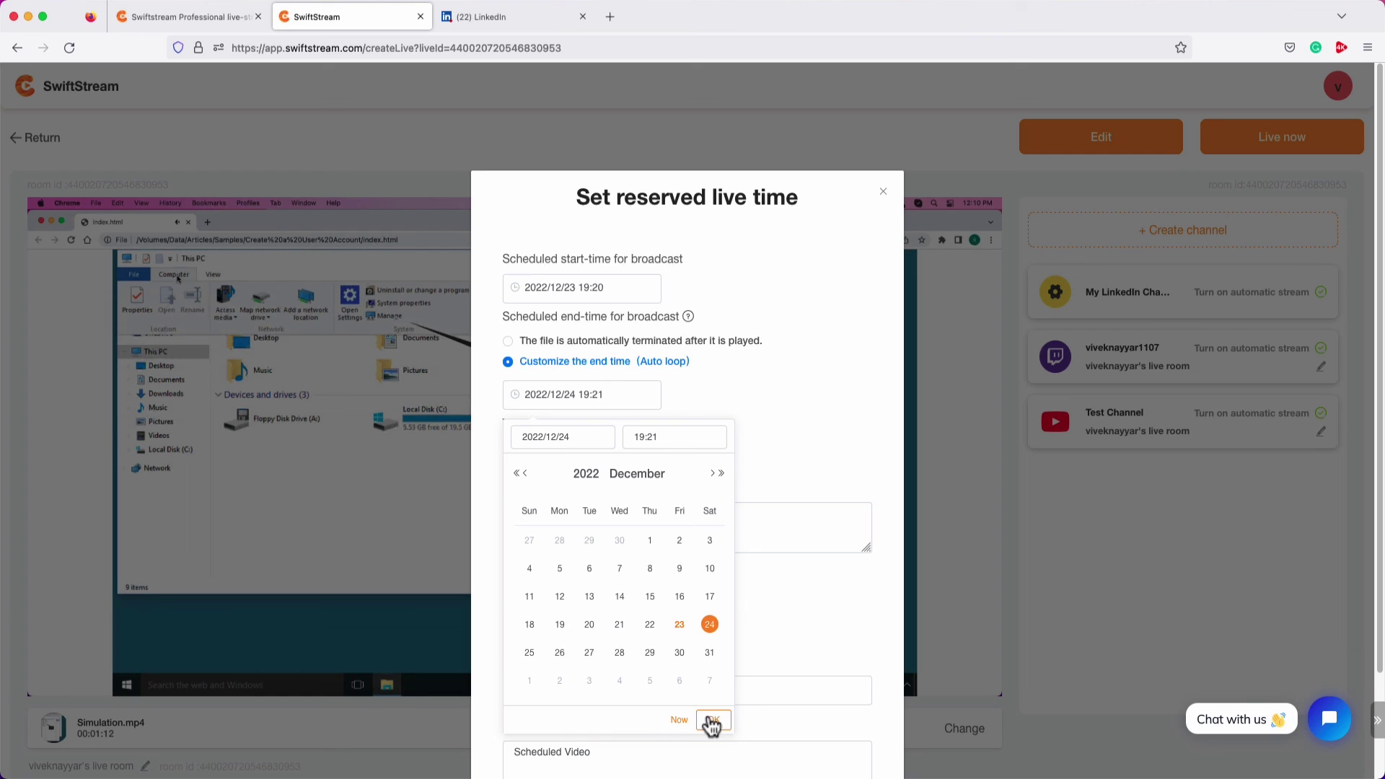
click(712, 722)
scroll(707, 729, down, 2)
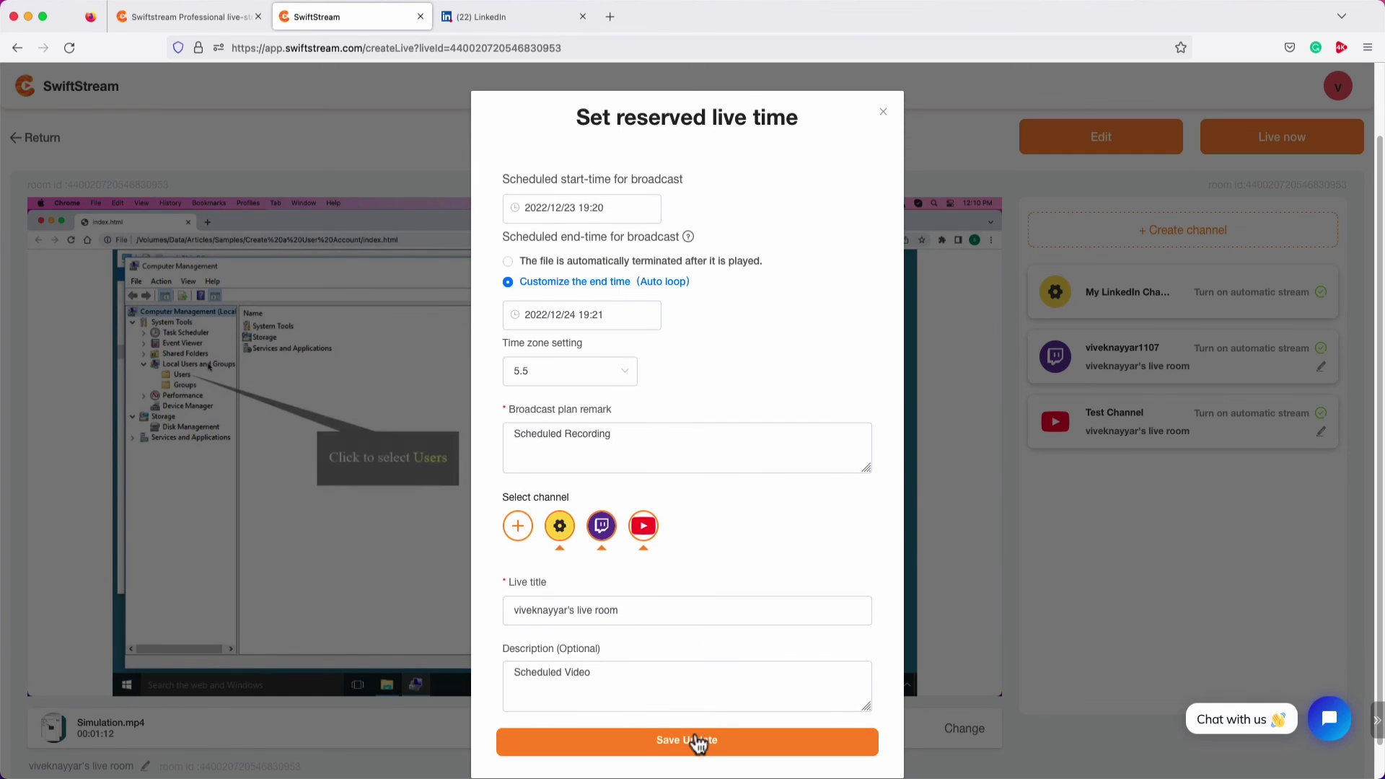
click(689, 743)
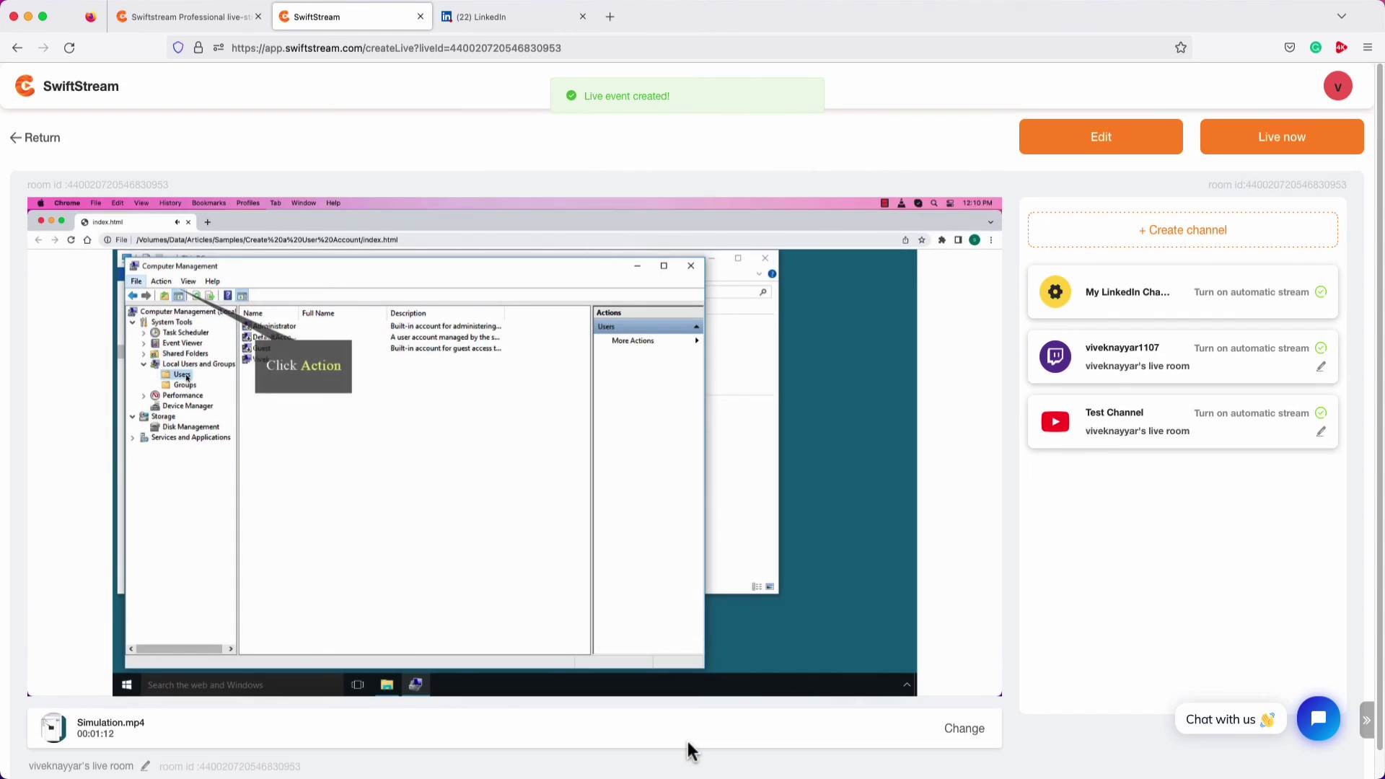